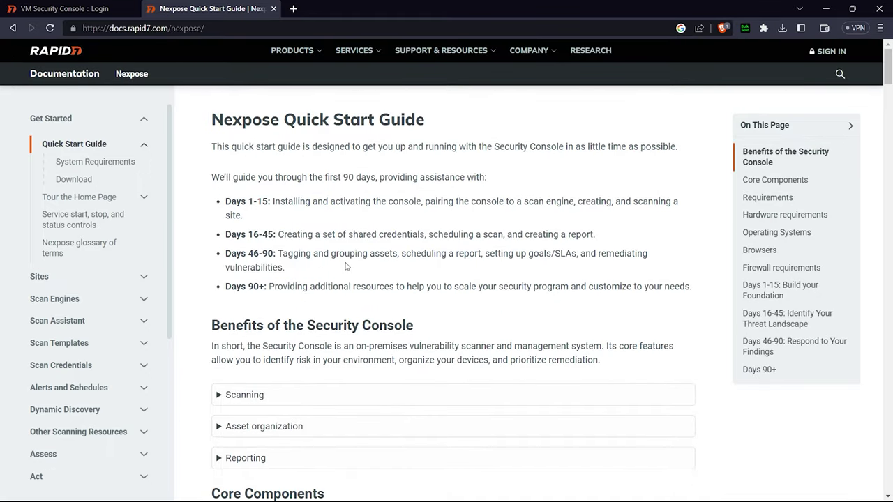
Skim the Nexpose Quick Start Guide's installation and login sections, and return to the Google search results
{"action": "scroll", "coordinate": [346, 266], "scroll_direction": "down", "scroll_amount": 20}
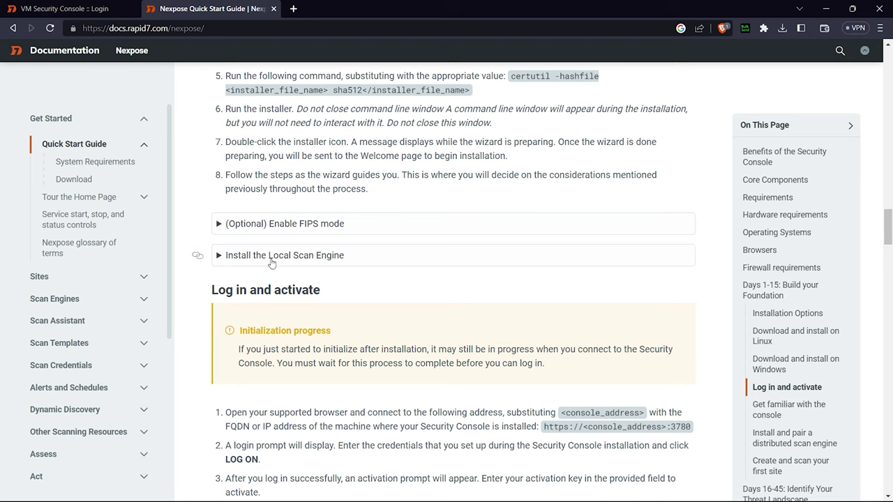
{"action": "scroll", "coordinate": [99, 394], "scroll_direction": "down", "scroll_amount": 3}
{"action": "scroll", "coordinate": [100, 394], "scroll_direction": "down", "scroll_amount": 1}
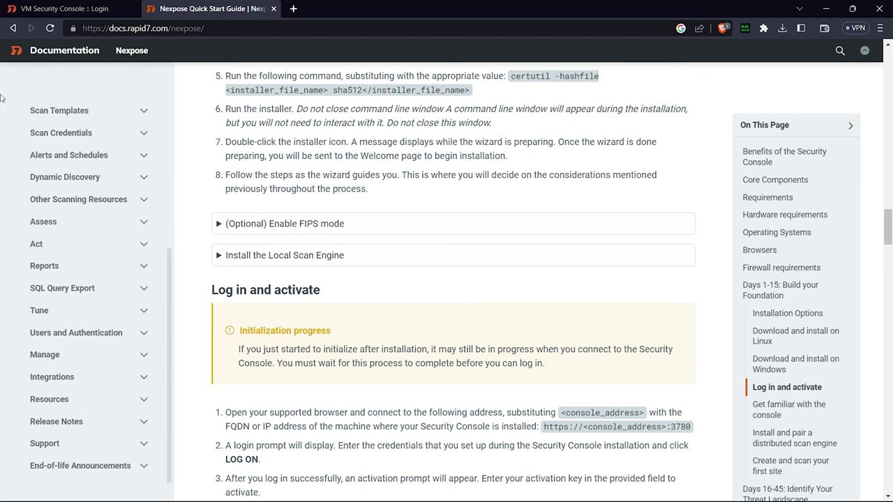
{"action": "left_click", "coordinate": [13, 28]}
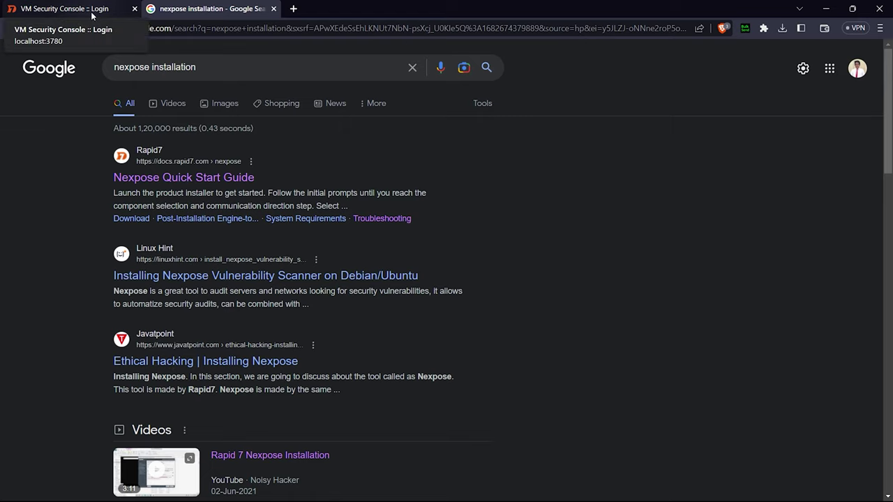
Switch to the VM Security Console login page at localhost:3780 and activate the username field
{"action": "left_click", "coordinate": [92, 13]}
{"action": "left_click", "coordinate": [192, 11]}
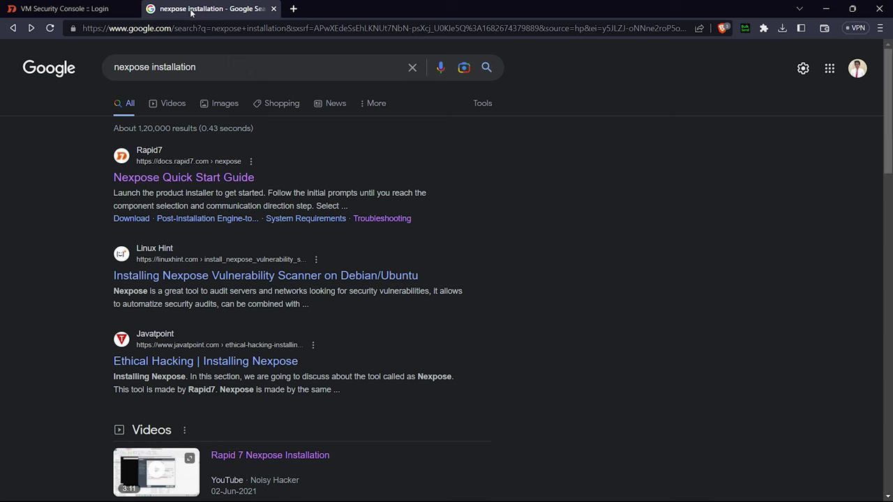
{"action": "left_click", "coordinate": [13, 9]}
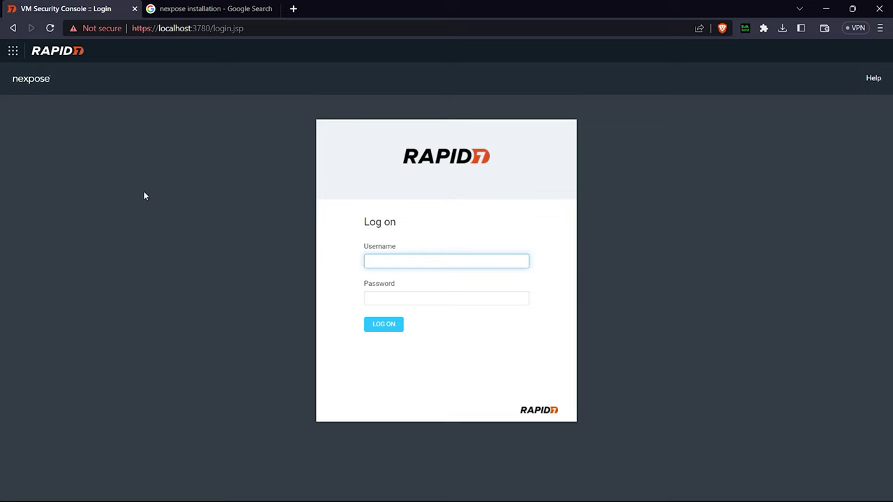
{"action": "left_click", "coordinate": [383, 302]}
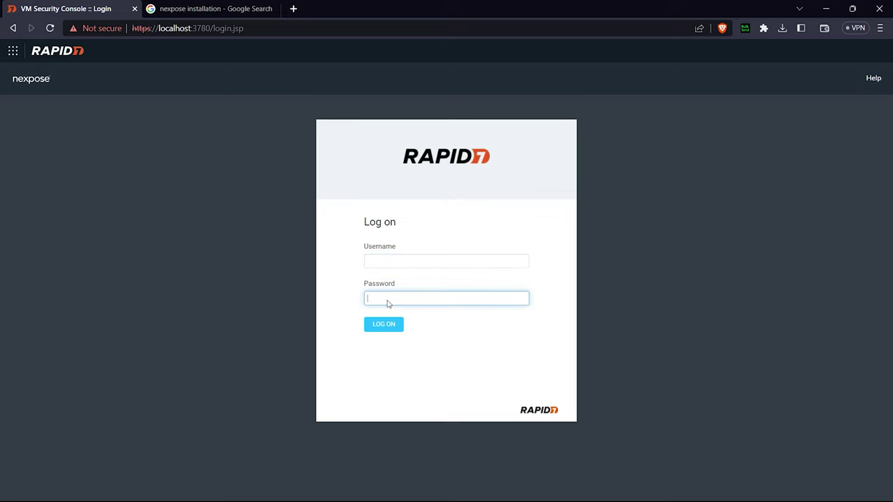
{"action": "left_click", "coordinate": [373, 260]}
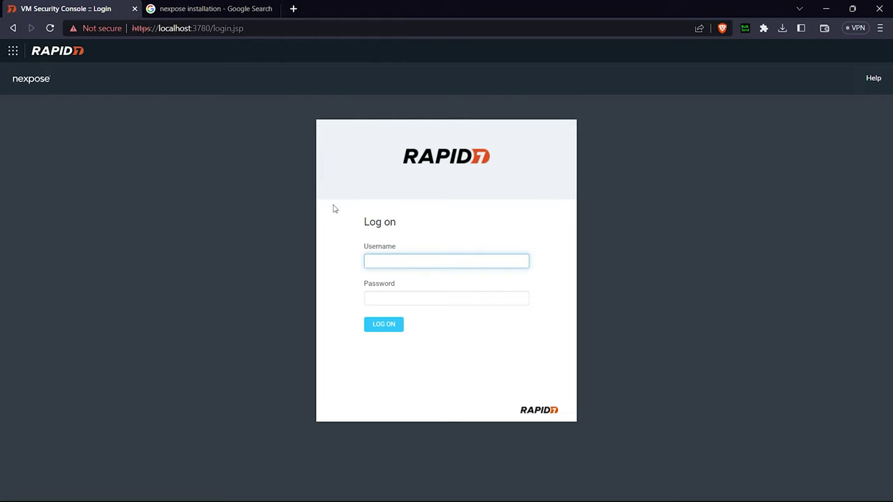
Log on to the Security Console with the account username and password
{"action": "left_click", "coordinate": [383, 261]}
{"action": "type", "text": "ark"}
{"action": "left_click", "coordinate": [367, 298]}
{"action": "type", "text": "•••"}
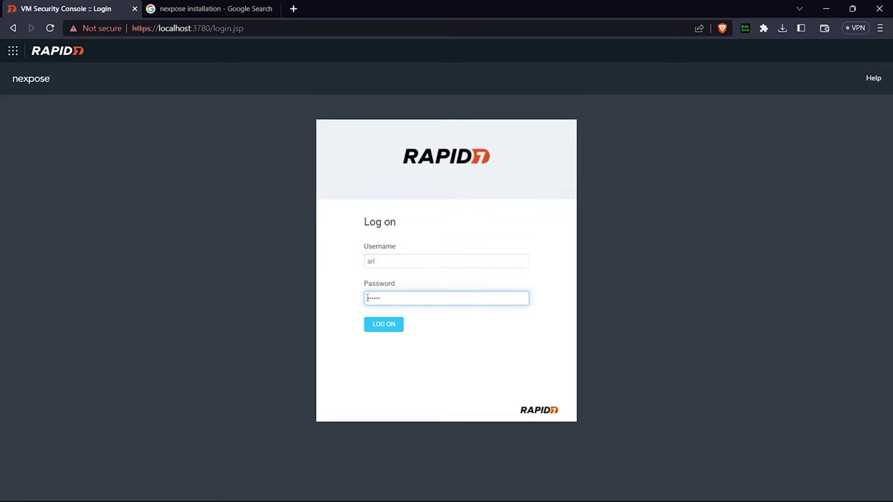
{"action": "left_click", "coordinate": [375, 330]}
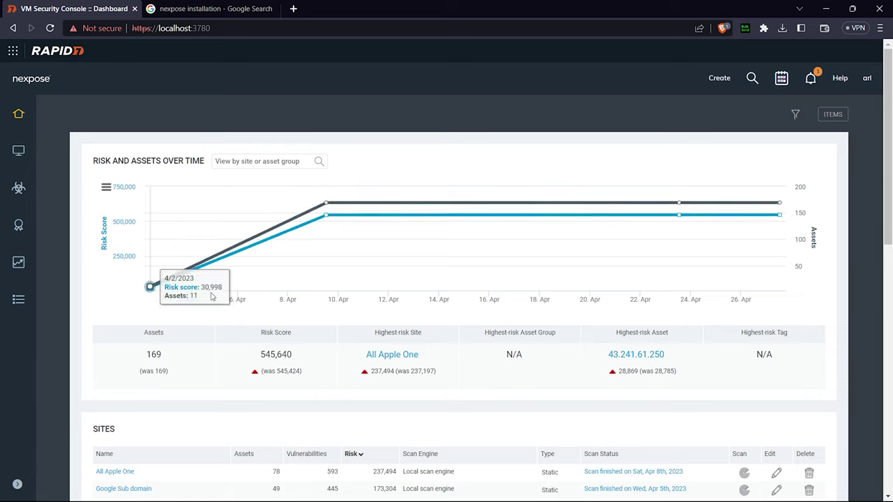
Examine the dashboard's Risk and Assets Over Time chart and skim the sections below it, including the Sites table
{"action": "mouse_move", "coordinate": [182, 269]}
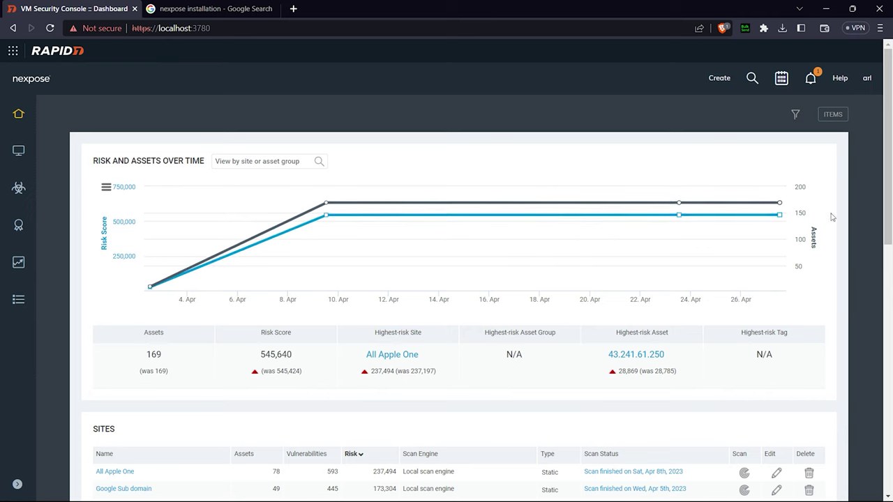
{"action": "scroll", "coordinate": [301, 404], "scroll_direction": "down", "scroll_amount": 3}
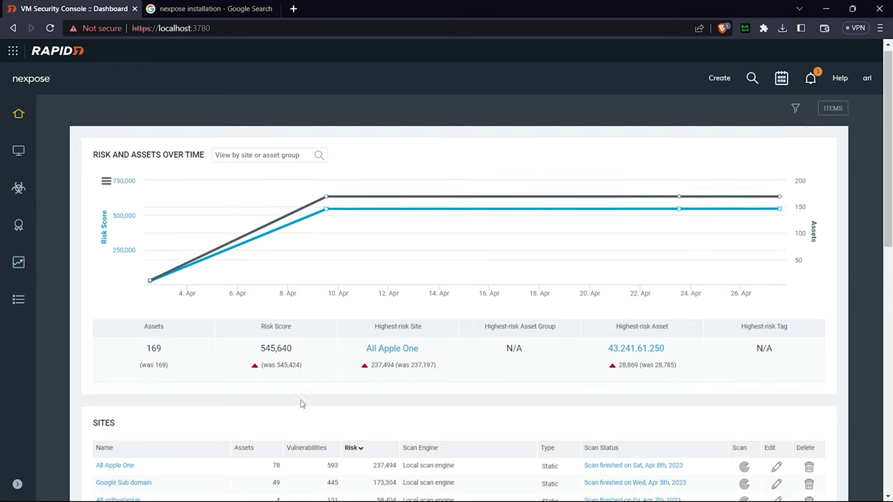
{"action": "scroll", "coordinate": [301, 405], "scroll_direction": "down", "scroll_amount": 6}
{"action": "scroll", "coordinate": [261, 301], "scroll_direction": "up", "scroll_amount": 3}
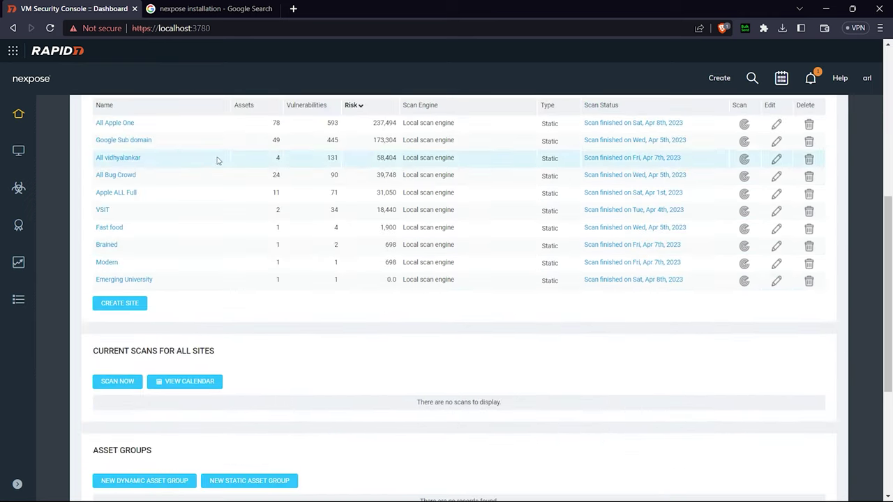
{"action": "scroll", "coordinate": [433, 265], "scroll_direction": "up", "scroll_amount": 3}
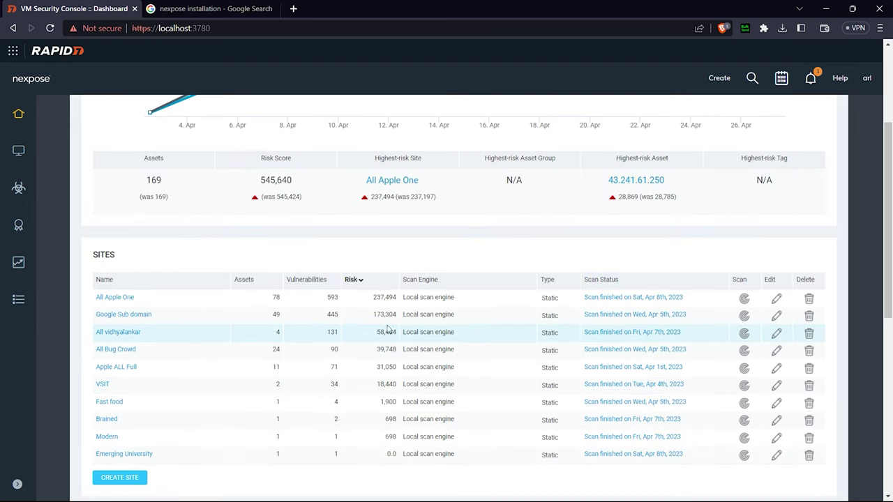
{"action": "scroll", "coordinate": [437, 328], "scroll_direction": "down", "scroll_amount": 3}
{"action": "scroll", "coordinate": [432, 321], "scroll_direction": "down", "scroll_amount": 3}
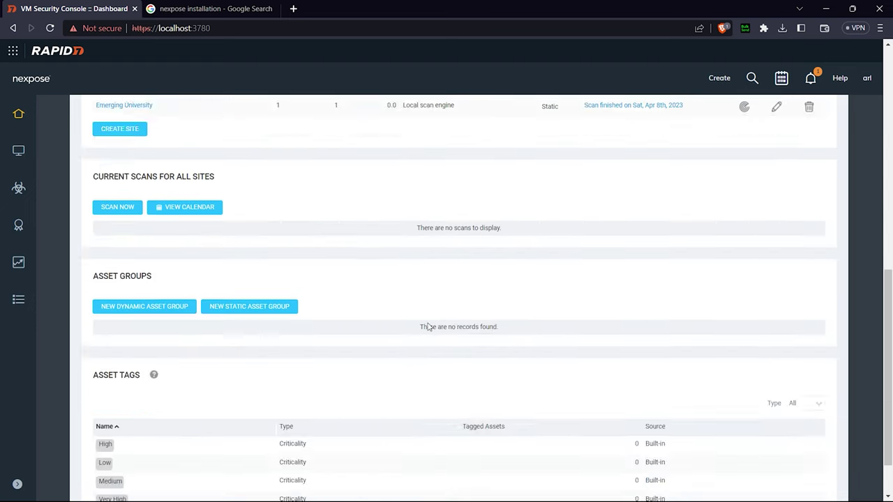
{"action": "scroll", "coordinate": [428, 326], "scroll_direction": "up", "scroll_amount": 9}
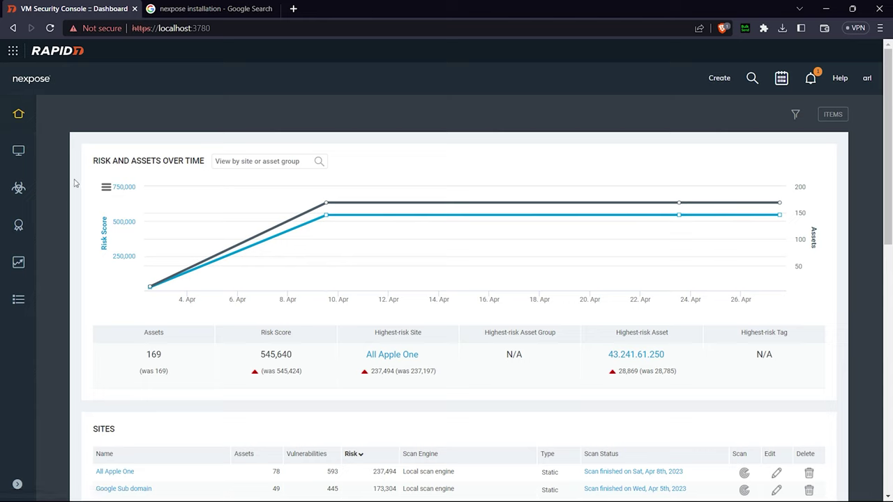
Reload the Home page and review its Sites, Current Scans, Asset Groups and Asset Tags sections
{"action": "left_click", "coordinate": [17, 116]}
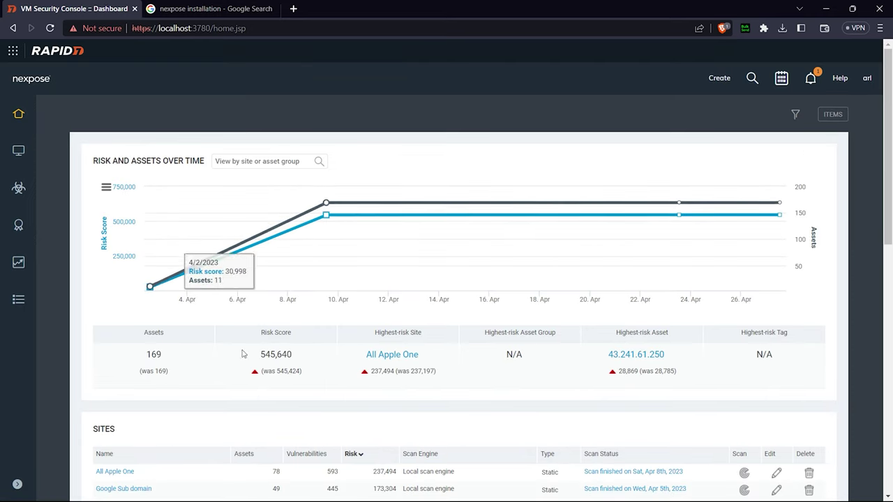
{"action": "scroll", "coordinate": [497, 356], "scroll_direction": "down", "scroll_amount": 3}
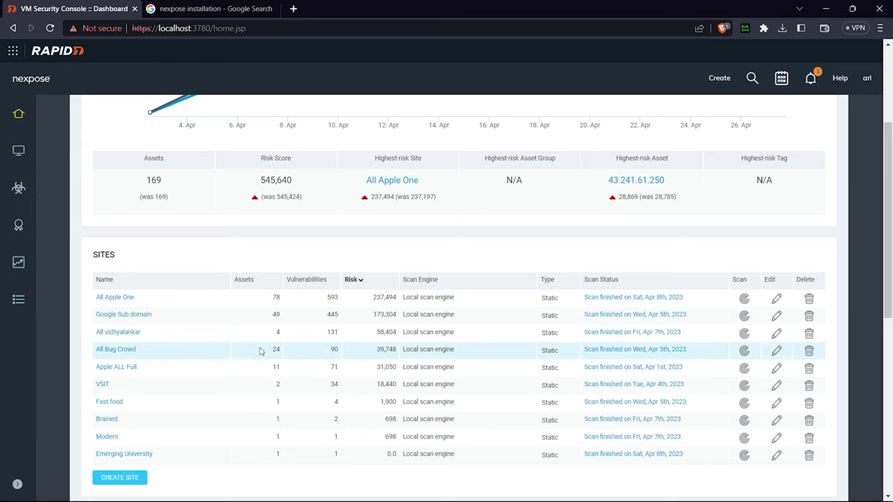
{"action": "scroll", "coordinate": [171, 404], "scroll_direction": "down", "scroll_amount": 3}
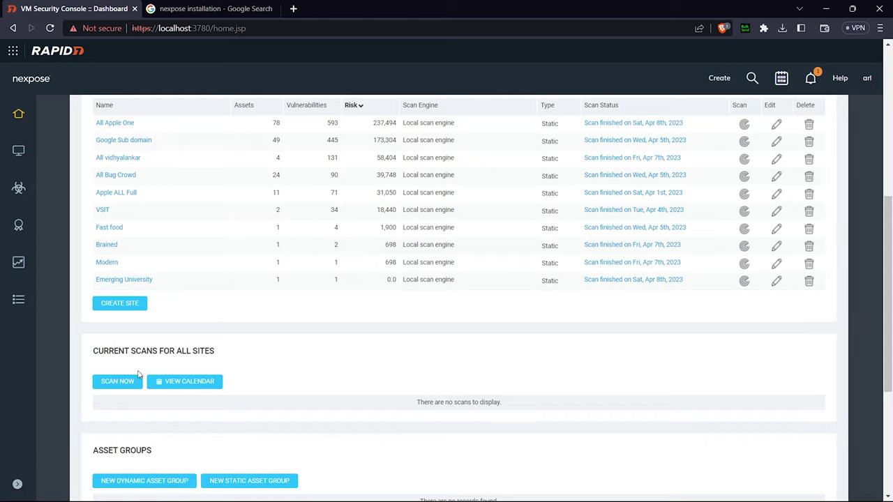
{"action": "scroll", "coordinate": [137, 376], "scroll_direction": "down", "scroll_amount": 3}
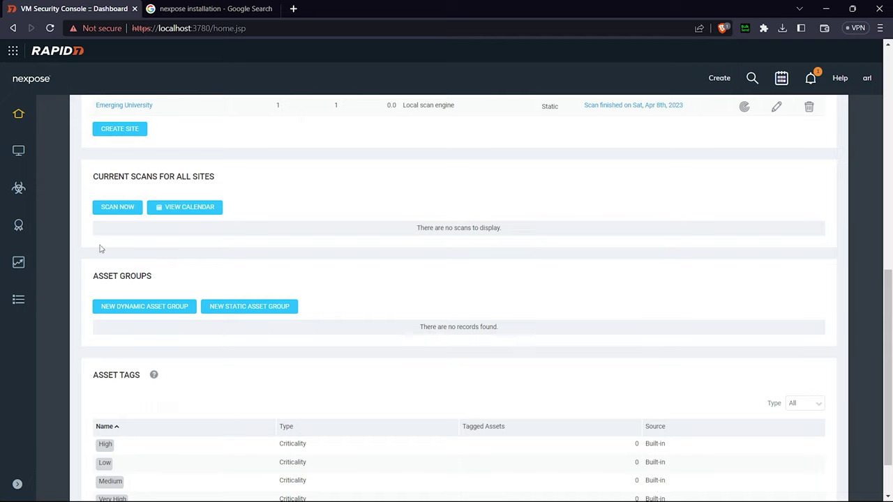
{"action": "scroll", "coordinate": [87, 332], "scroll_direction": "down", "scroll_amount": 1}
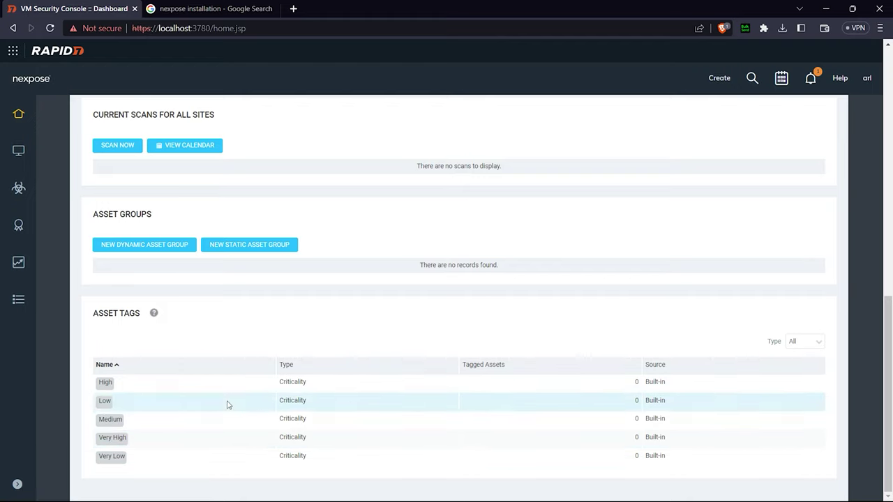
{"action": "scroll", "coordinate": [702, 342], "scroll_direction": "up", "scroll_amount": 15}
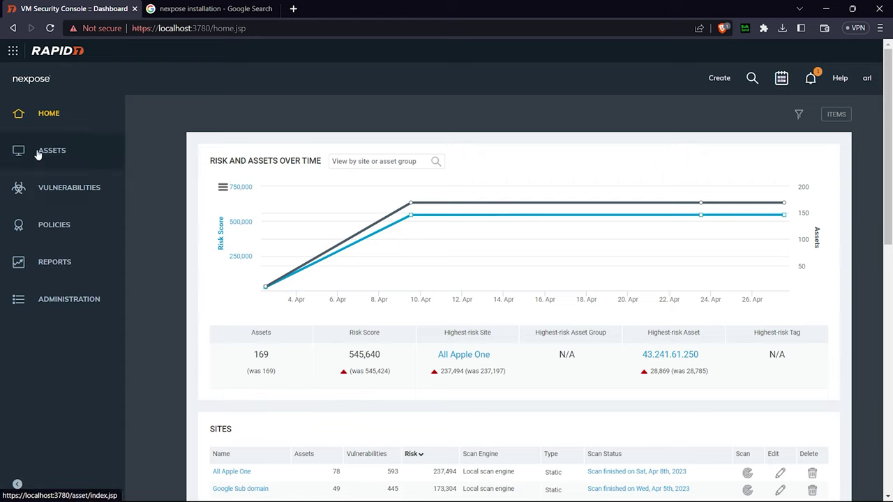
Open the Assets page and inspect the Assets by Operating System and Exploitable Assets by Skill Level charts
{"action": "left_click", "coordinate": [38, 152]}
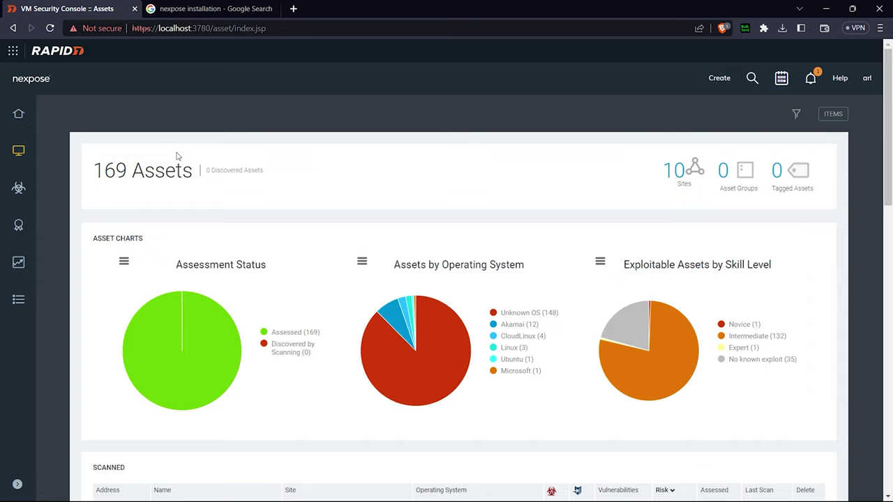
{"action": "mouse_move", "coordinate": [395, 327]}
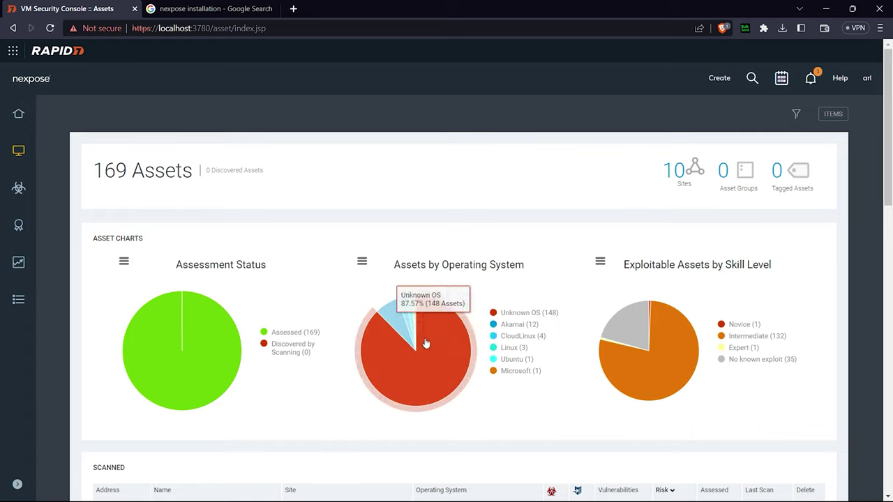
{"action": "mouse_move", "coordinate": [624, 315]}
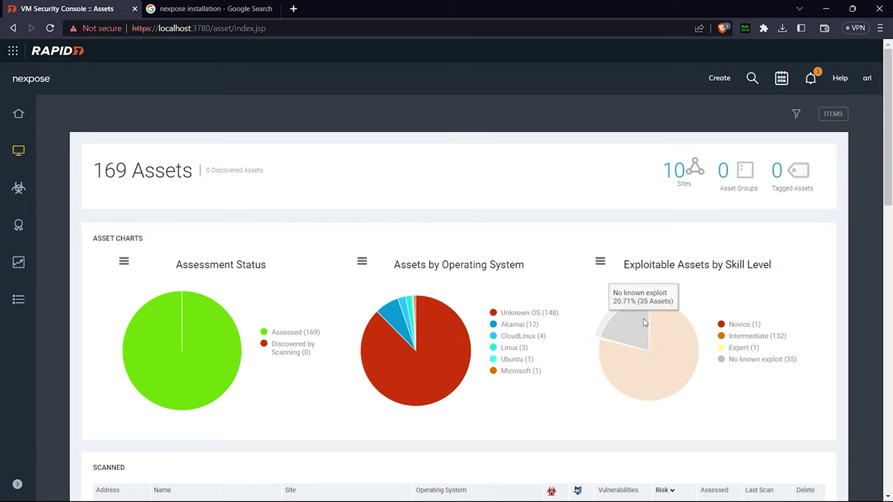
{"action": "mouse_move", "coordinate": [622, 372]}
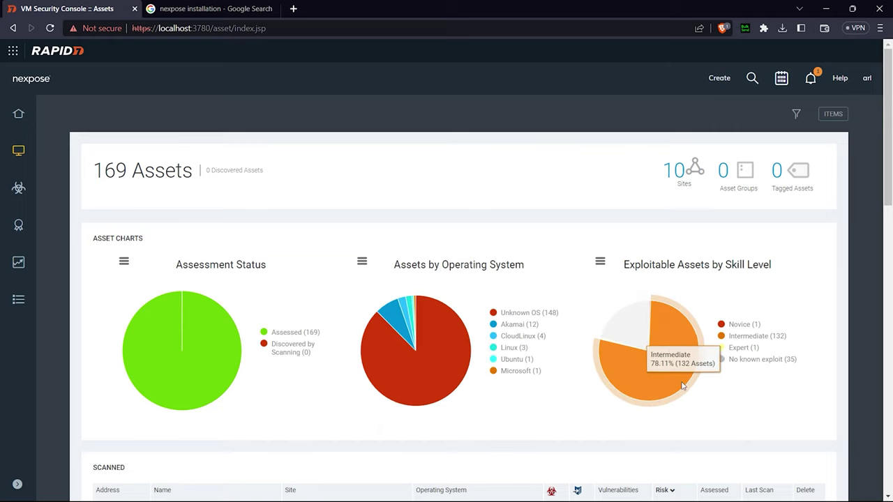
Review the Scanned assets table and the Operating Systems table on the Assets page
{"action": "scroll", "coordinate": [455, 307], "scroll_direction": "down", "scroll_amount": 2}
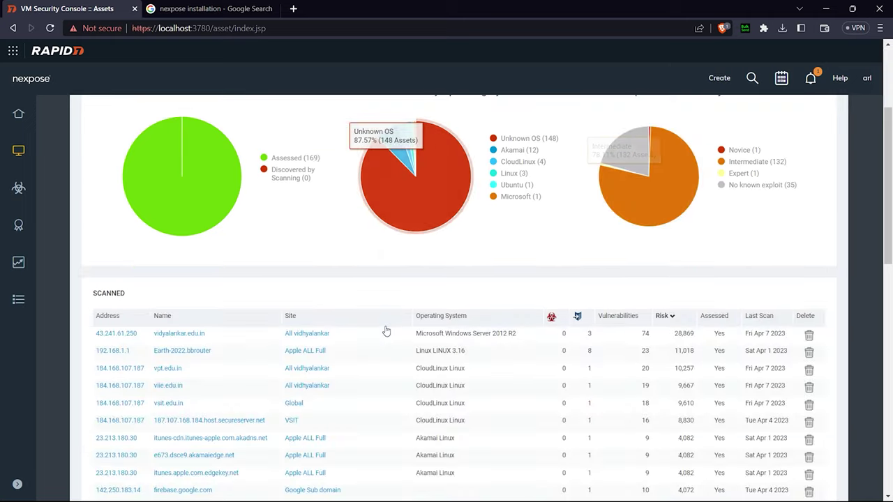
{"action": "scroll", "coordinate": [161, 335], "scroll_direction": "down", "scroll_amount": 4}
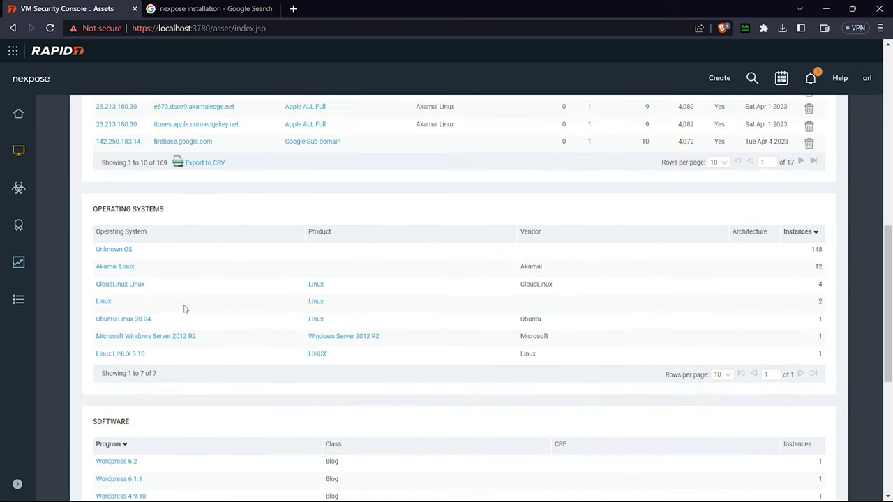
{"action": "scroll", "coordinate": [183, 307], "scroll_direction": "up", "scroll_amount": 4}
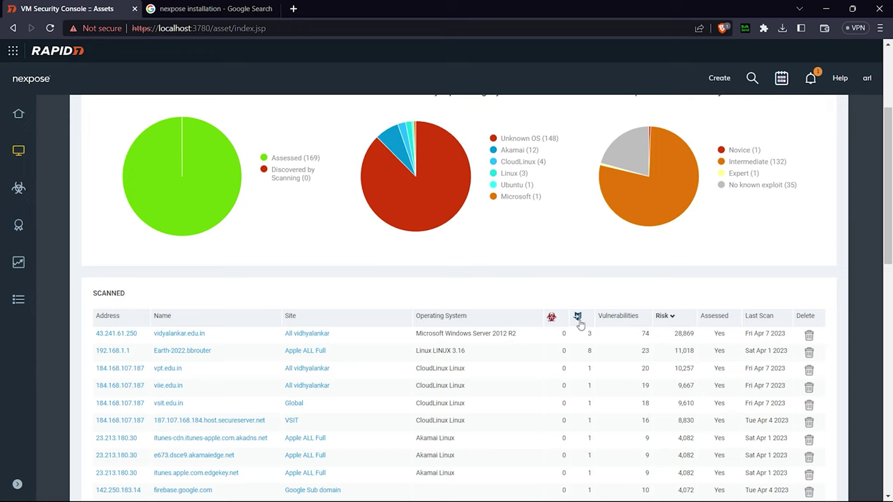
{"action": "scroll", "coordinate": [123, 417], "scroll_direction": "down", "scroll_amount": 3}
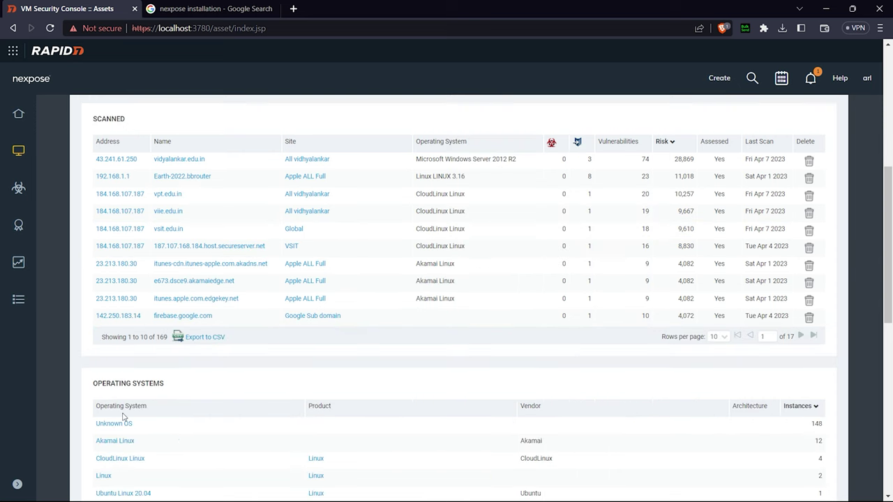
{"action": "scroll", "coordinate": [131, 304], "scroll_direction": "up", "scroll_amount": 3}
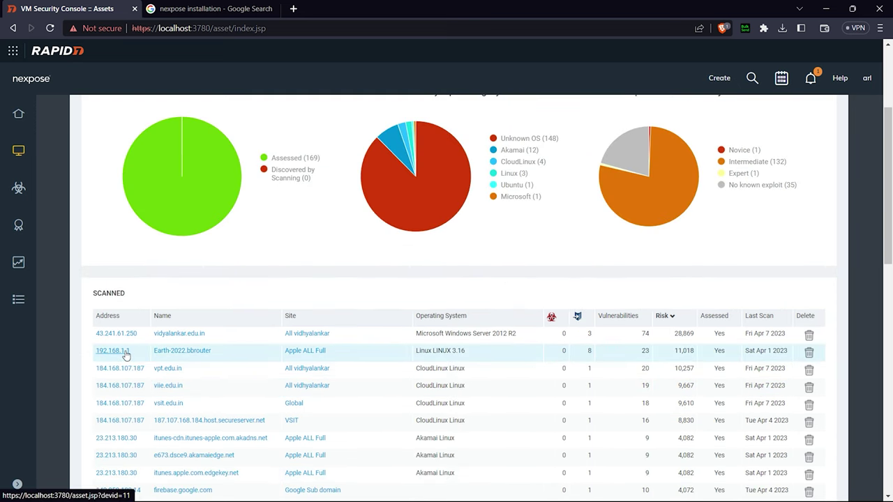
Open the scanned asset 192.168.1.1 and look over its summary details and risk trend
{"action": "left_click", "coordinate": [126, 356]}
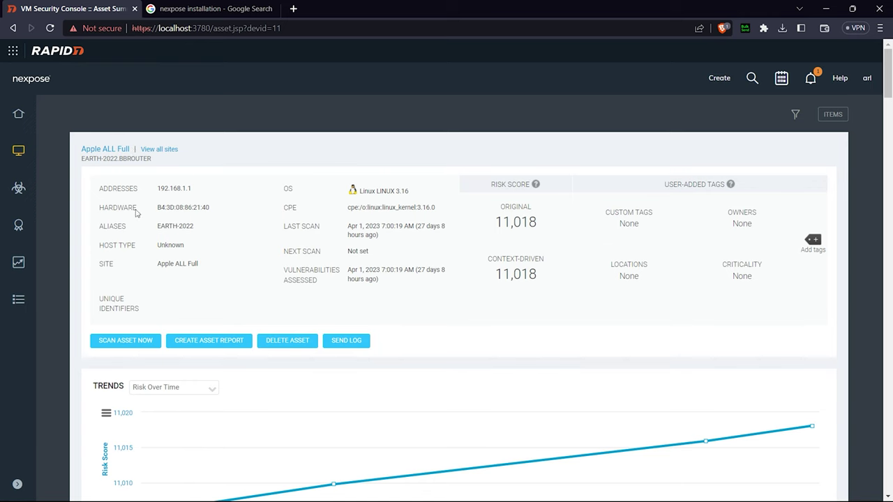
{"action": "scroll", "coordinate": [142, 218], "scroll_direction": "down", "scroll_amount": 3}
{"action": "scroll", "coordinate": [141, 219], "scroll_direction": "up", "scroll_amount": 3}
Open the asset's tag-adding form and view the Locations and Owners tag options
{"action": "left_click", "coordinate": [812, 239]}
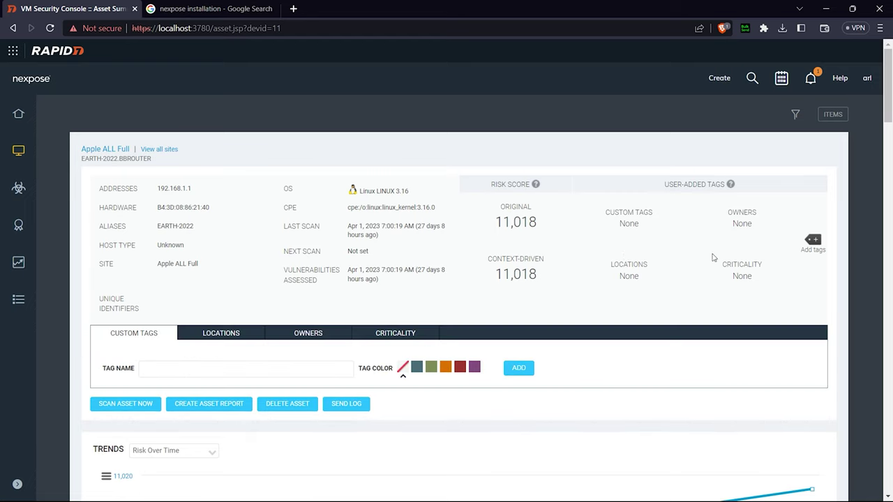
{"action": "left_click_drag", "start_coordinate": [287, 331], "coordinate": [296, 328]}
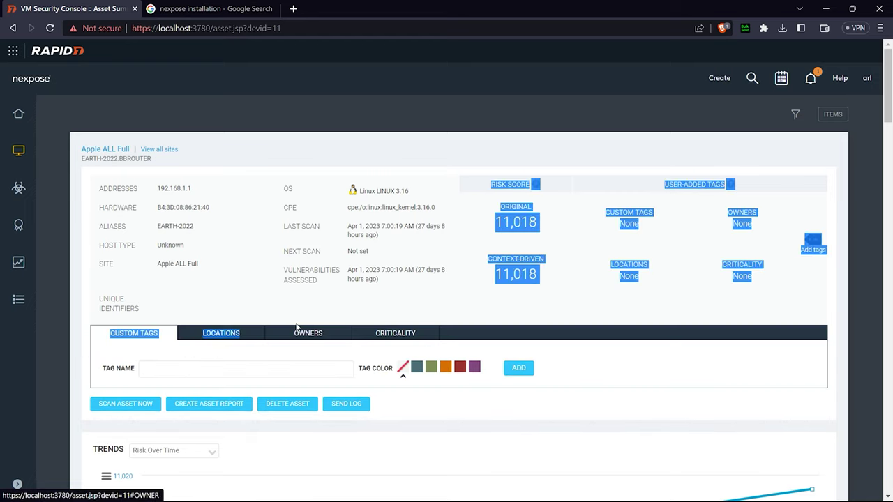
{"action": "left_click", "coordinate": [851, 335]}
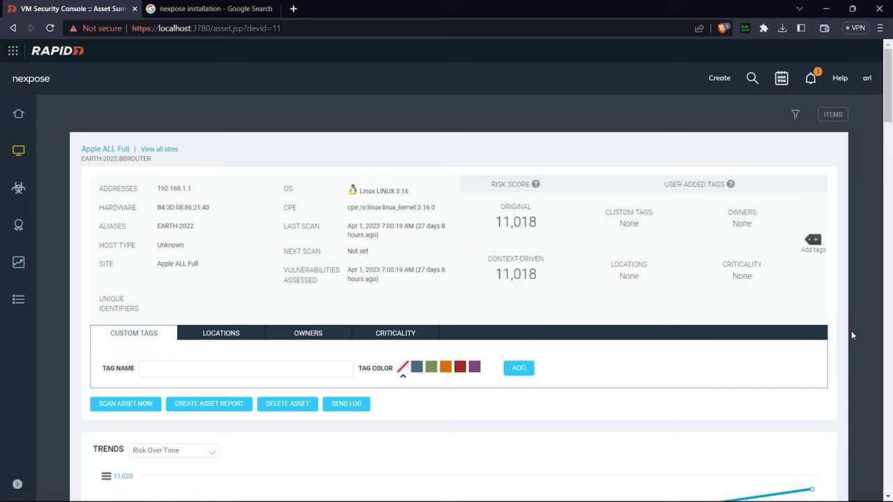
{"action": "left_click", "coordinate": [209, 339]}
{"action": "left_click", "coordinate": [296, 340]}
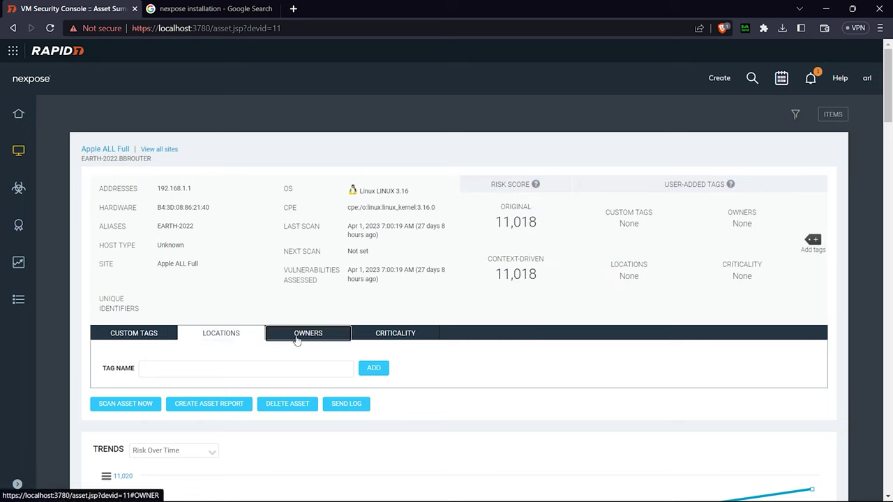
View the asset's Criticality tag option and Risk Over Time trend, and highlight its IP address in the summary
{"action": "left_click", "coordinate": [380, 337]}
{"action": "scroll", "coordinate": [376, 353], "scroll_direction": "down", "scroll_amount": 3}
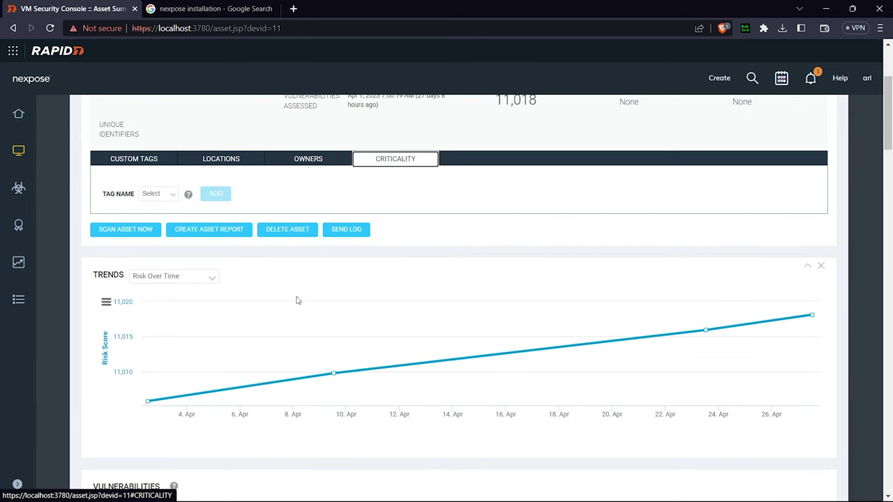
{"action": "mouse_move", "coordinate": [153, 402]}
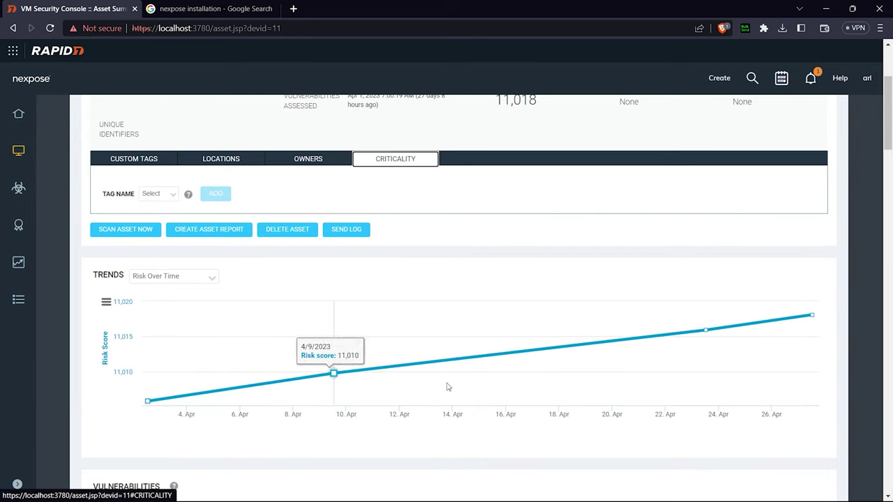
{"action": "scroll", "coordinate": [612, 379], "scroll_direction": "down", "scroll_amount": 3}
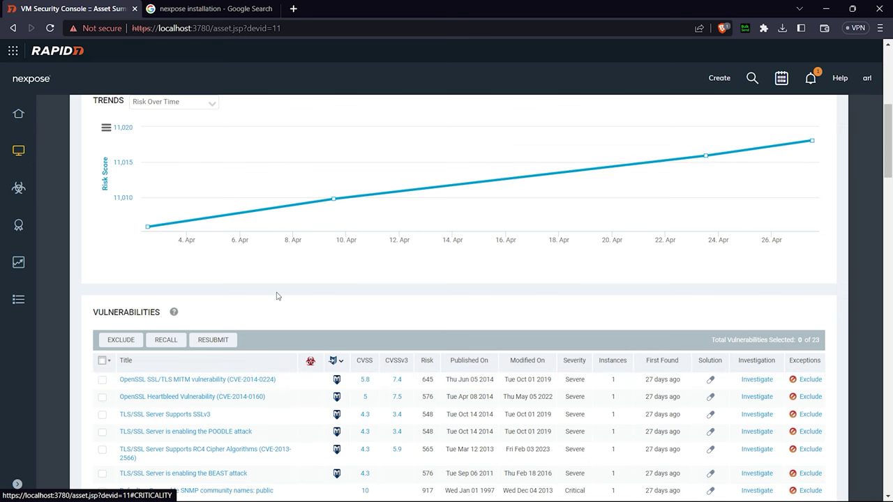
{"action": "scroll", "coordinate": [276, 297], "scroll_direction": "up", "scroll_amount": 6}
{"action": "left_click_drag", "start_coordinate": [156, 189], "coordinate": [198, 193]}
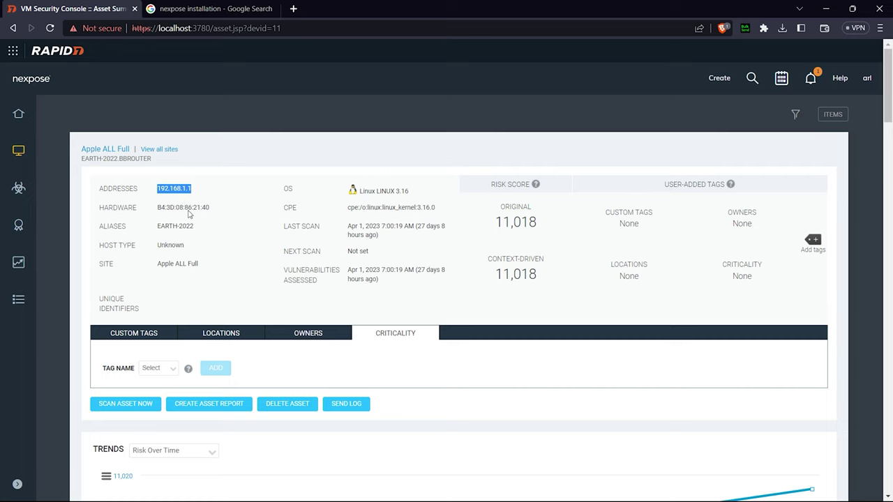
Review the asset's Vulnerabilities table, including the exploit, severity and investigation columns
{"action": "scroll", "coordinate": [209, 259], "scroll_direction": "down", "scroll_amount": 5}
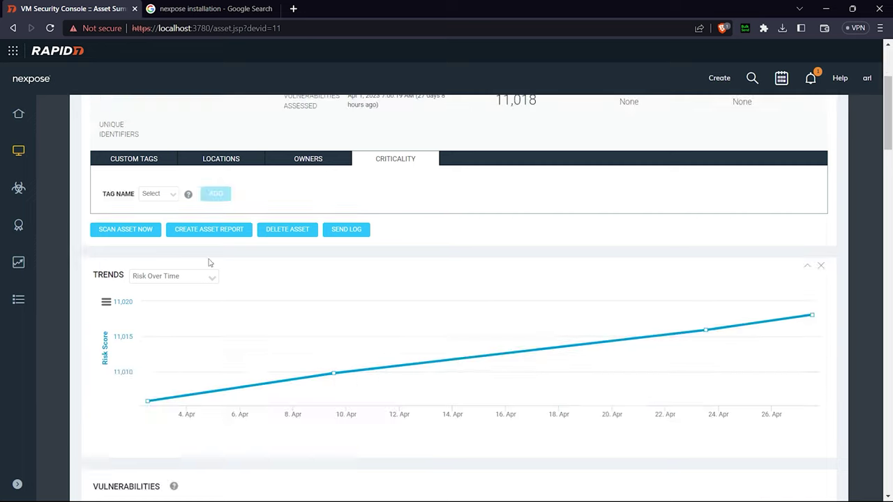
{"action": "scroll", "coordinate": [209, 282], "scroll_direction": "up", "scroll_amount": 3}
{"action": "scroll", "coordinate": [211, 282], "scroll_direction": "down", "scroll_amount": 3}
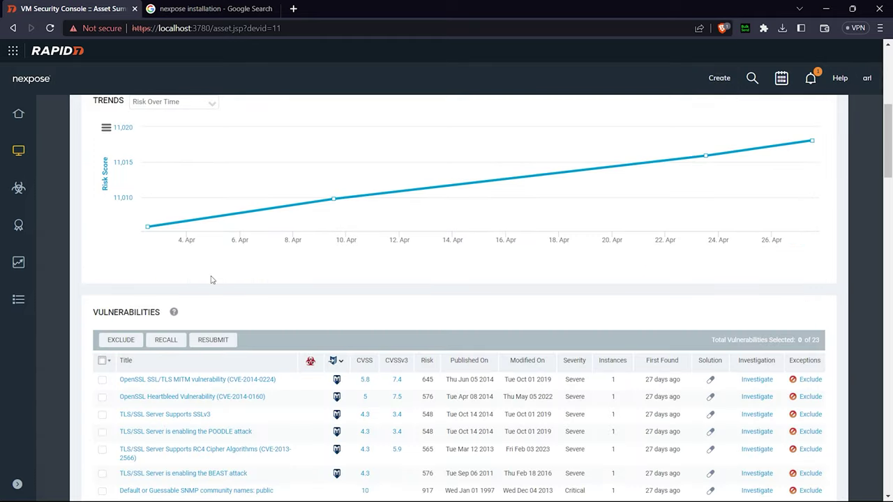
{"action": "scroll", "coordinate": [196, 290], "scroll_direction": "down", "scroll_amount": 3}
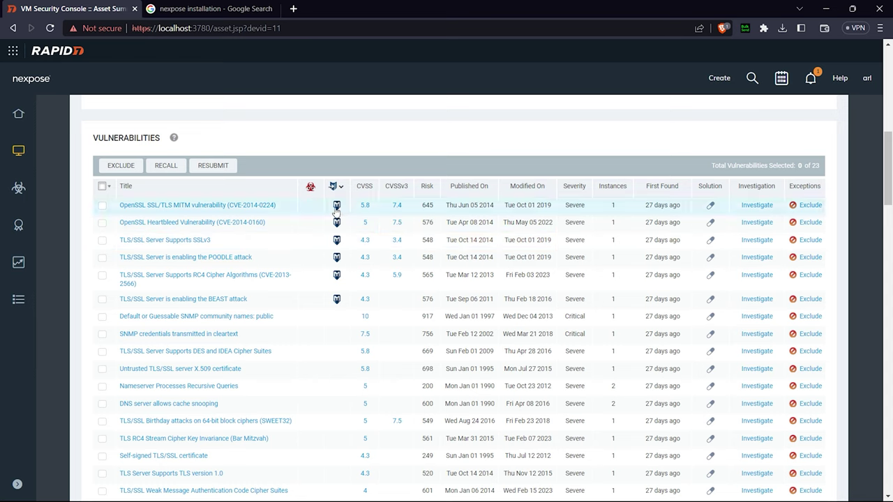
{"action": "mouse_move", "coordinate": [336, 209]}
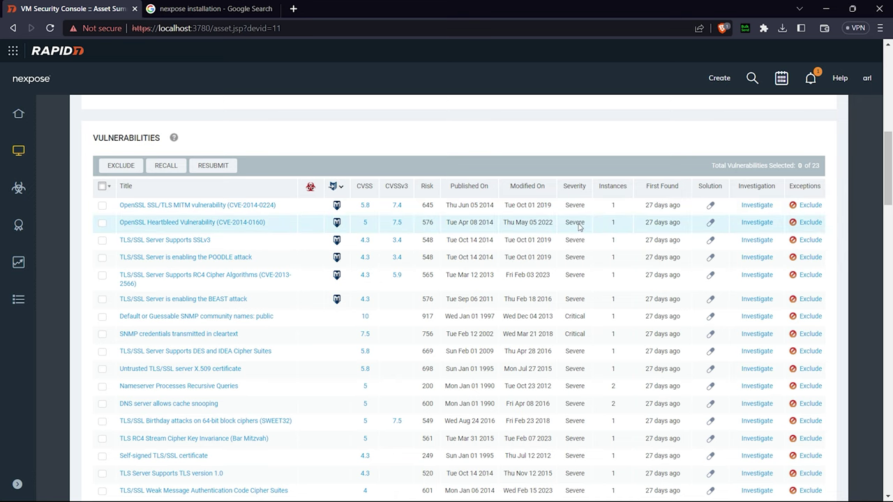
{"action": "scroll", "coordinate": [461, 338], "scroll_direction": "up", "scroll_amount": 4}
{"action": "scroll", "coordinate": [349, 289], "scroll_direction": "down", "scroll_amount": 4}
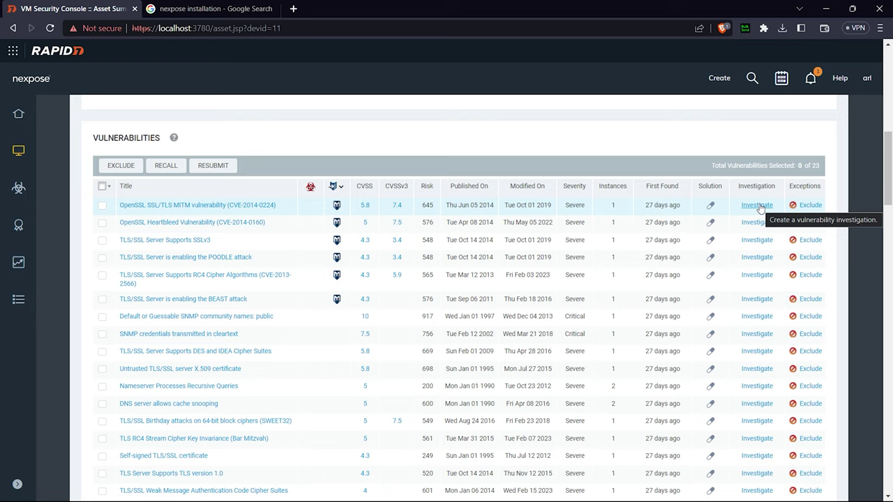
Open the OpenSSL SSL/TLS MITM vulnerability (CVE-2014-0224) and look over its summary, instances and exploits
{"action": "left_click", "coordinate": [192, 206]}
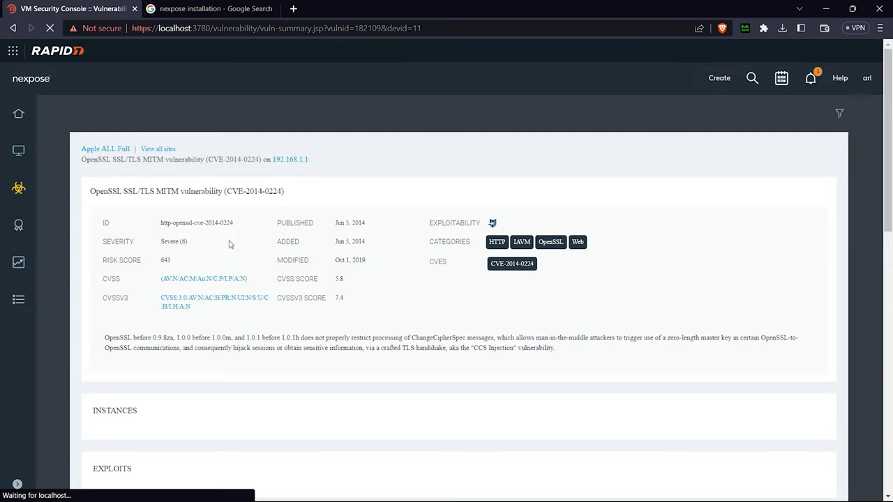
{"action": "scroll", "coordinate": [261, 345], "scroll_direction": "down", "scroll_amount": 2}
{"action": "scroll", "coordinate": [262, 345], "scroll_direction": "down", "scroll_amount": 1}
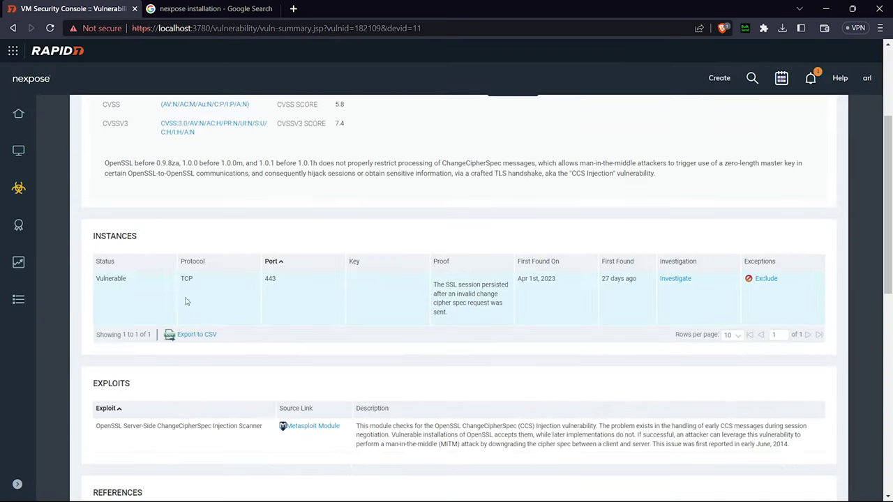
{"action": "scroll", "coordinate": [199, 397], "scroll_direction": "up", "scroll_amount": 3}
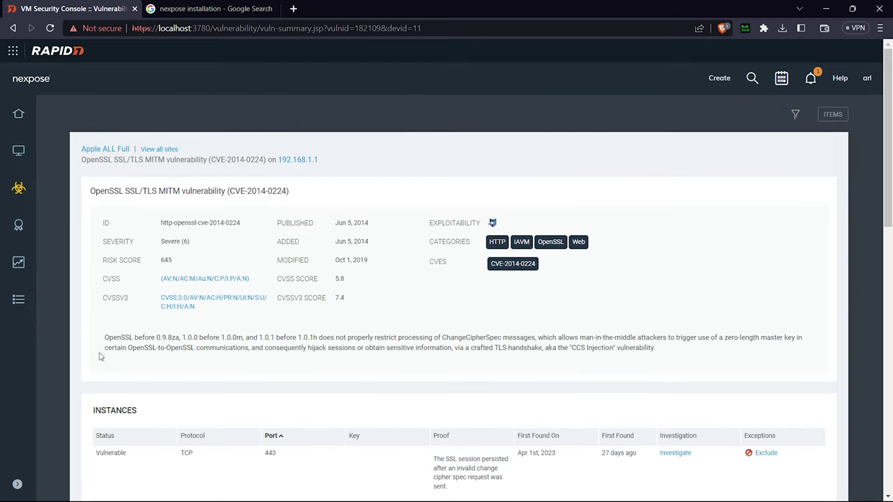
{"action": "scroll", "coordinate": [272, 328], "scroll_direction": "down", "scroll_amount": 4}
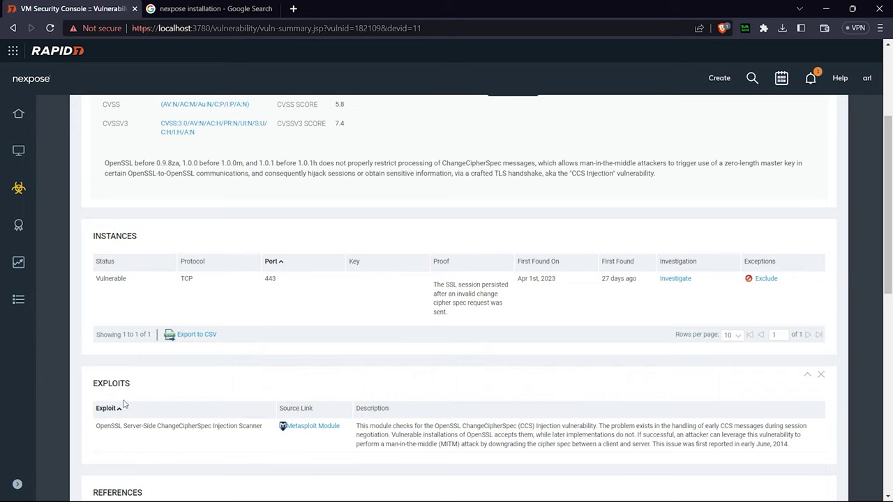
Open the exploit's Metasploit Module link in a new browser tab and view the vulnerability's References and Checks sections
{"action": "right_click", "coordinate": [297, 427]}
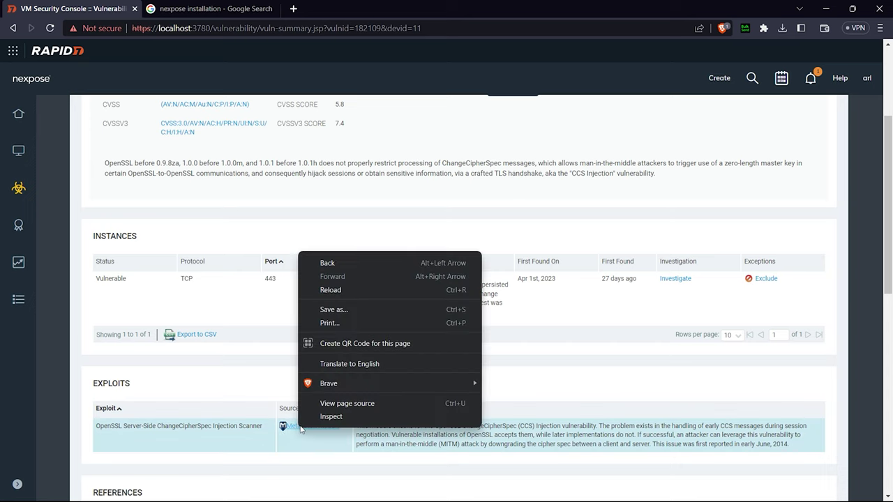
{"action": "left_click", "coordinate": [296, 434]}
{"action": "left_click", "coordinate": [291, 429]}
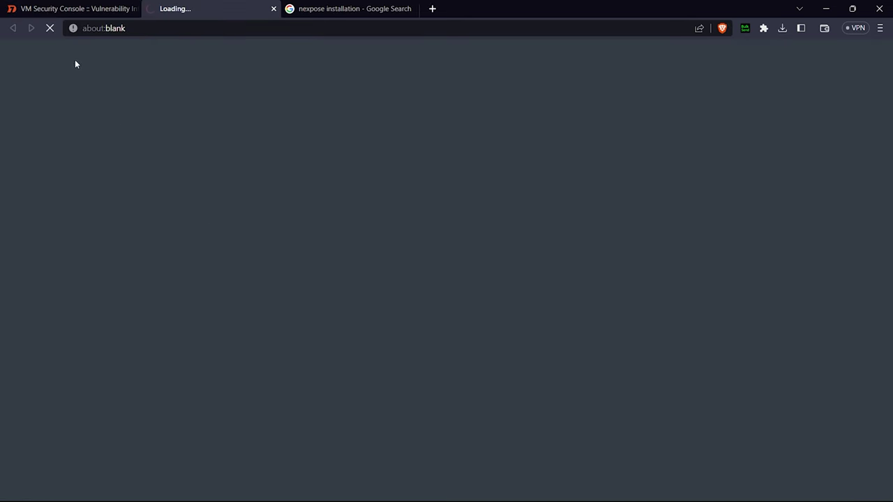
{"action": "left_click", "coordinate": [109, 7]}
{"action": "scroll", "coordinate": [254, 364], "scroll_direction": "down", "scroll_amount": 5}
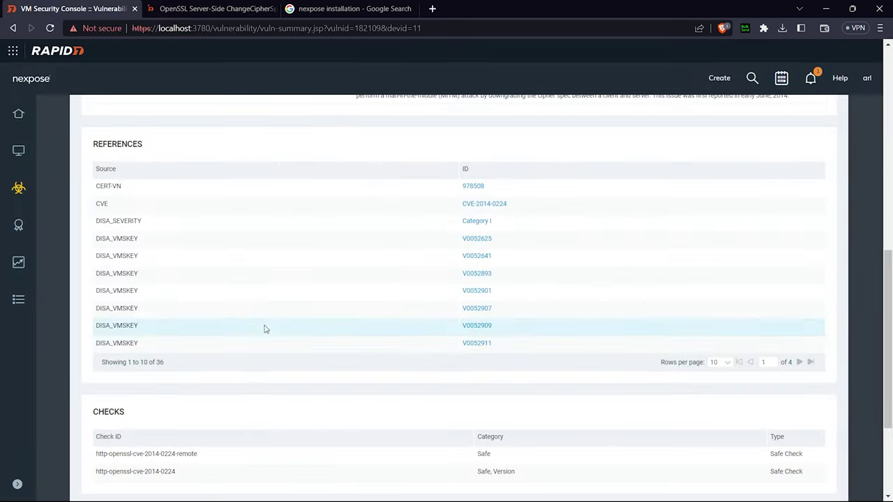
Highlight the Module Options commands on the OpenSSL Server-Side ChangeCipherSpec Injection Scanner page, and return to the vulnerability's summary
{"action": "left_click", "coordinate": [210, 8]}
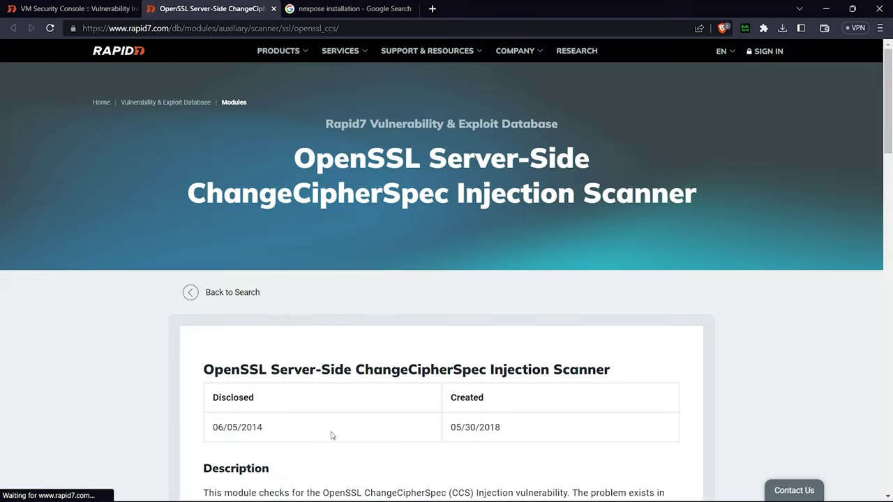
{"action": "scroll", "coordinate": [333, 435], "scroll_direction": "down", "scroll_amount": 6}
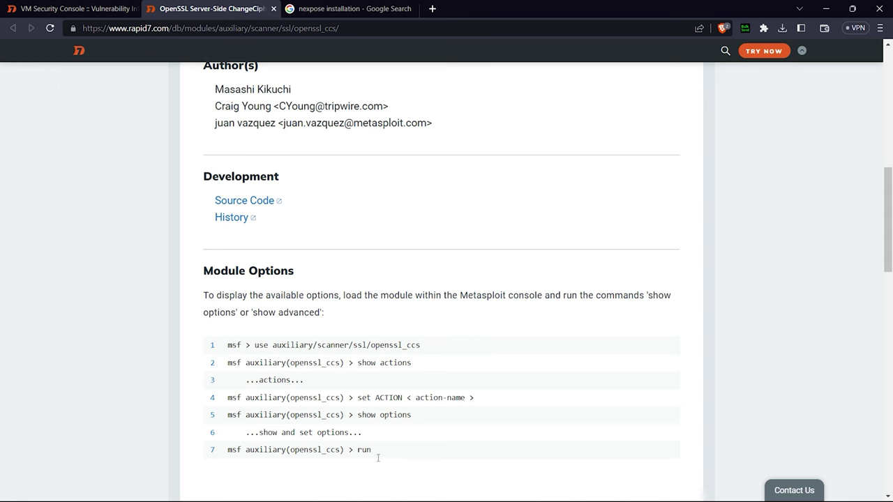
{"action": "left_click_drag", "start_coordinate": [378, 457], "coordinate": [214, 362]}
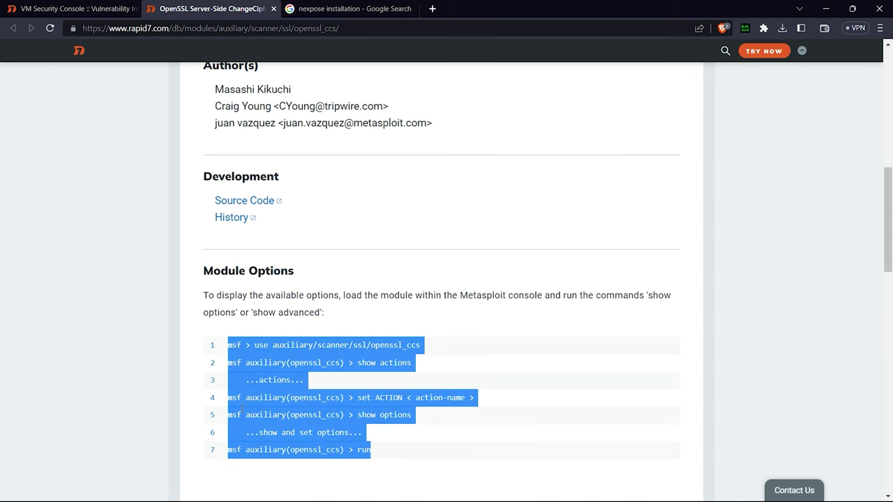
{"action": "left_click", "coordinate": [73, 8]}
{"action": "scroll", "coordinate": [202, 237], "scroll_direction": "up", "scroll_amount": 5}
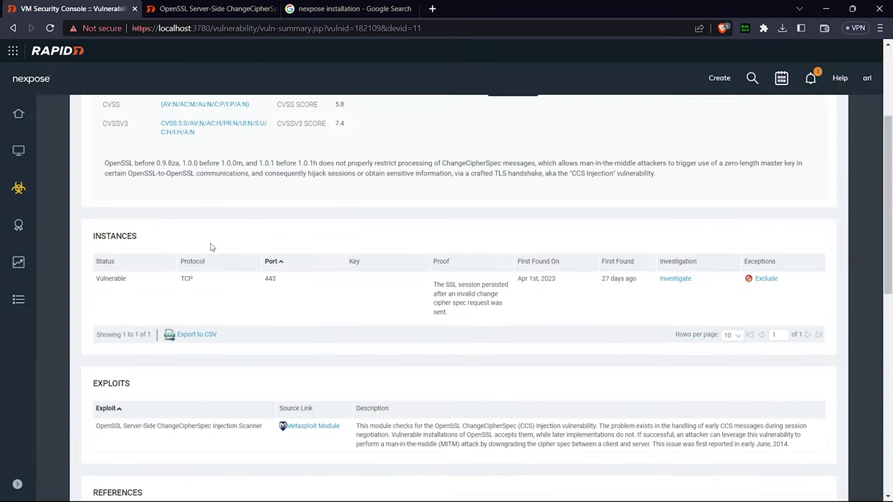
{"action": "scroll", "coordinate": [217, 230], "scroll_direction": "up", "scroll_amount": 3}
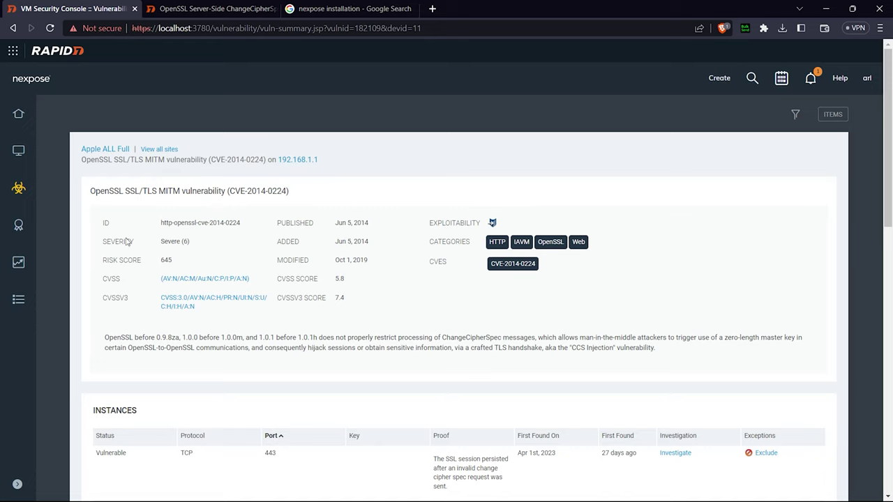
Open the Vulnerabilities page and inspect the Vulnerabilities by CVSS Score chart
{"action": "left_click", "coordinate": [19, 161]}
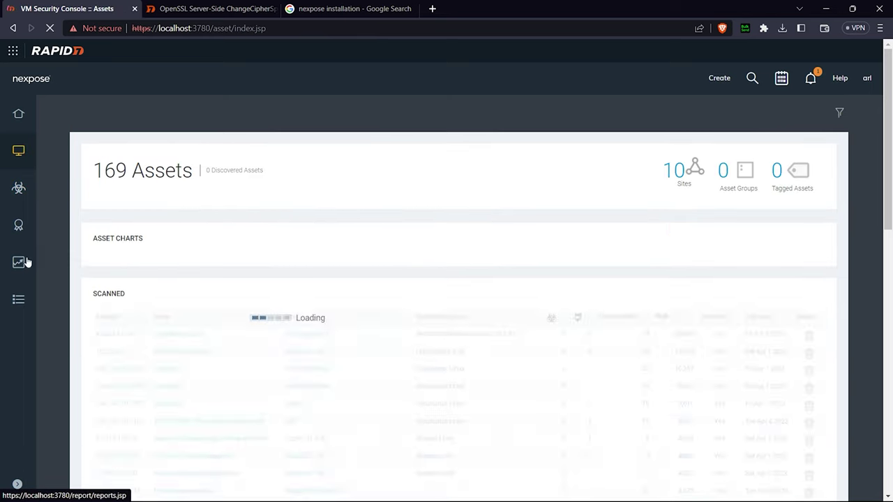
{"action": "left_click", "coordinate": [18, 484]}
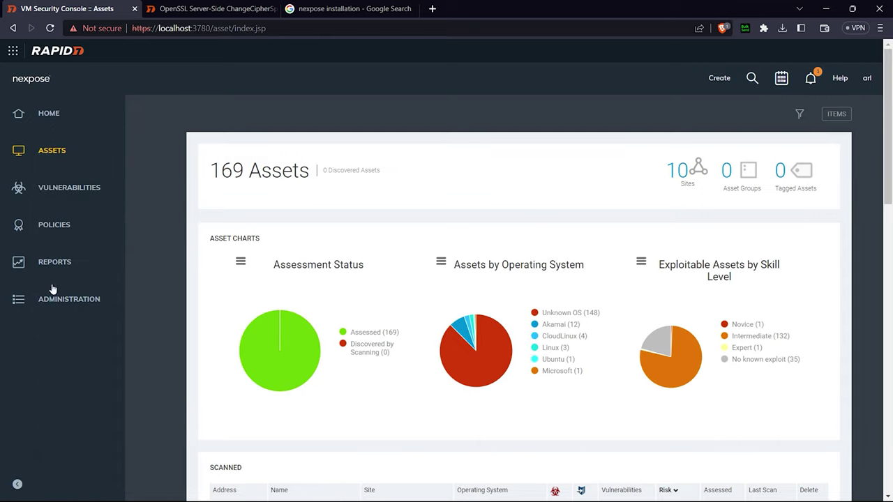
{"action": "left_click", "coordinate": [64, 205]}
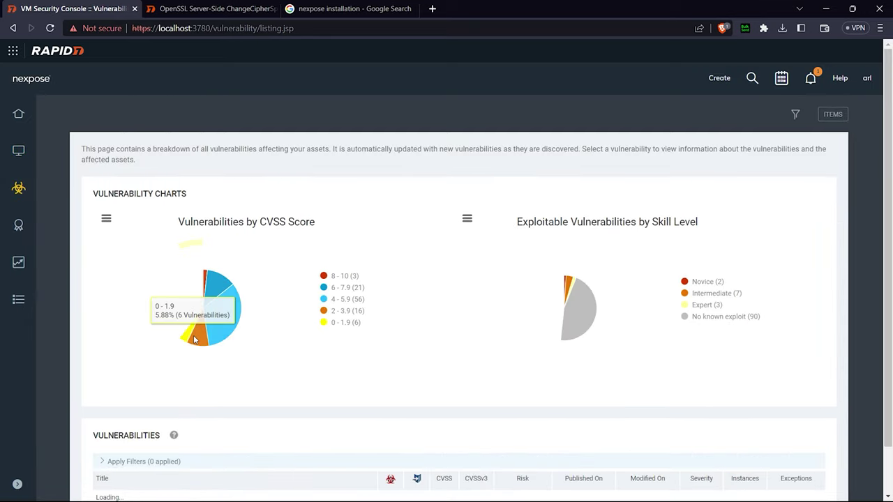
{"action": "scroll", "coordinate": [194, 340], "scroll_direction": "down", "scroll_amount": 1}
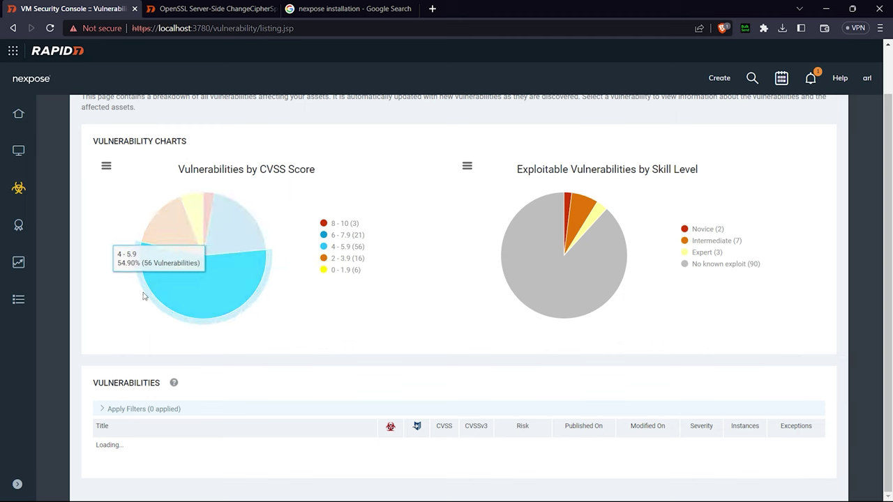
Sort the Vulnerabilities table by the Metasploit exploit column and review its entries
{"action": "scroll", "coordinate": [612, 196], "scroll_direction": "down", "scroll_amount": 3}
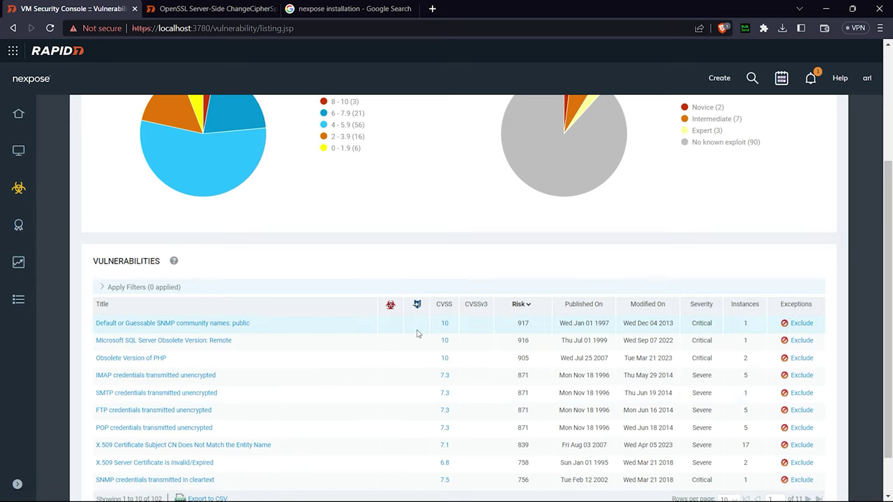
{"action": "left_click", "coordinate": [416, 307]}
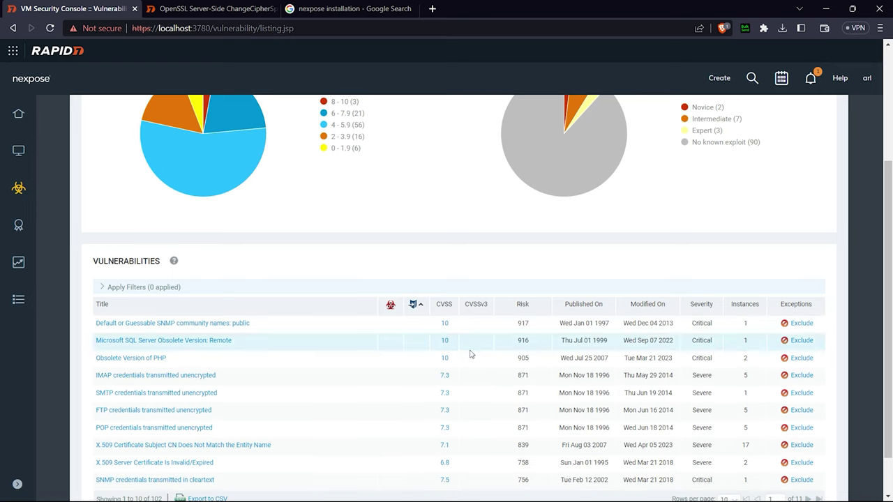
{"action": "scroll", "coordinate": [767, 352], "scroll_direction": "down", "scroll_amount": 1}
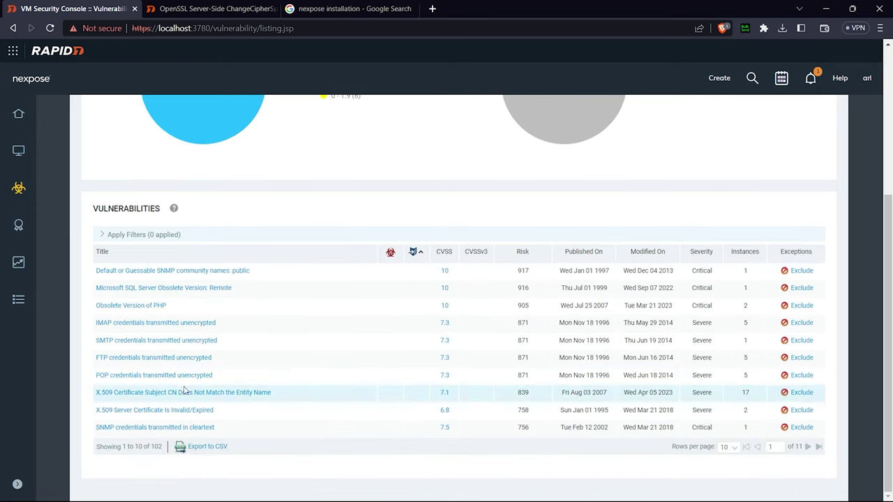
Open the Policies page and browse the list of built-in CIS policies
{"action": "left_click", "coordinate": [20, 481]}
{"action": "left_click", "coordinate": [65, 235]}
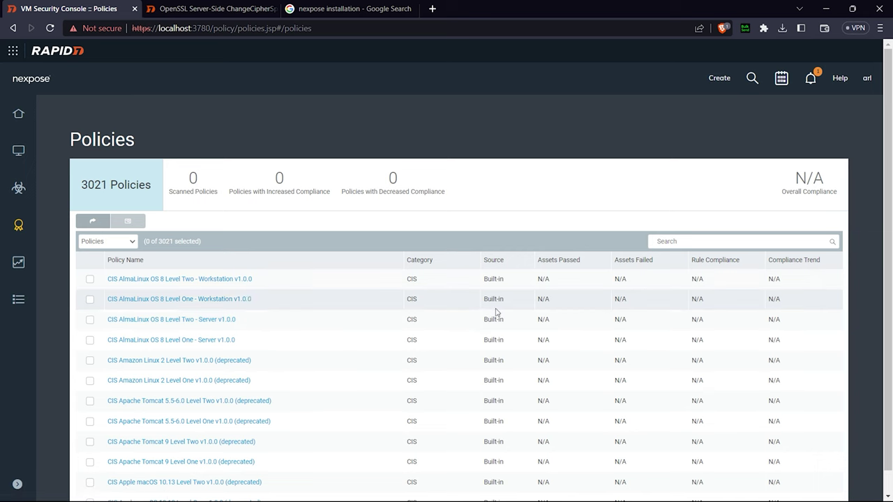
{"action": "scroll", "coordinate": [179, 419], "scroll_direction": "down", "scroll_amount": 10}
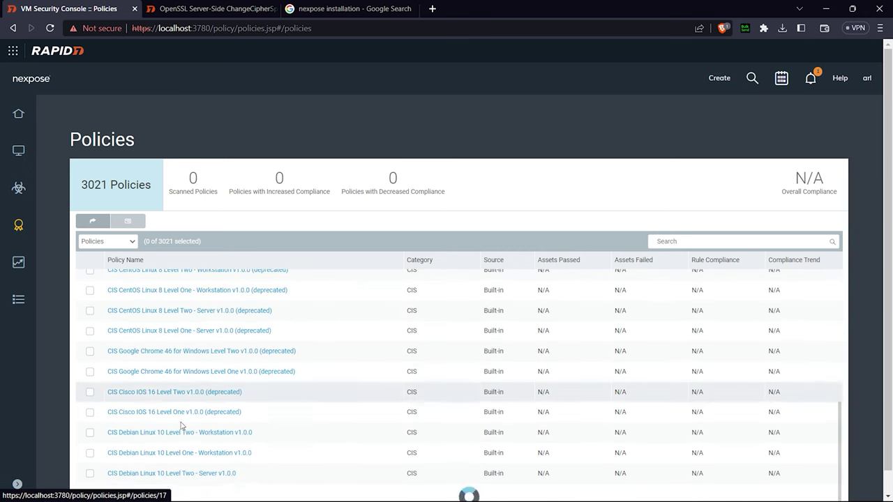
{"action": "scroll", "coordinate": [182, 415], "scroll_direction": "down", "scroll_amount": 8}
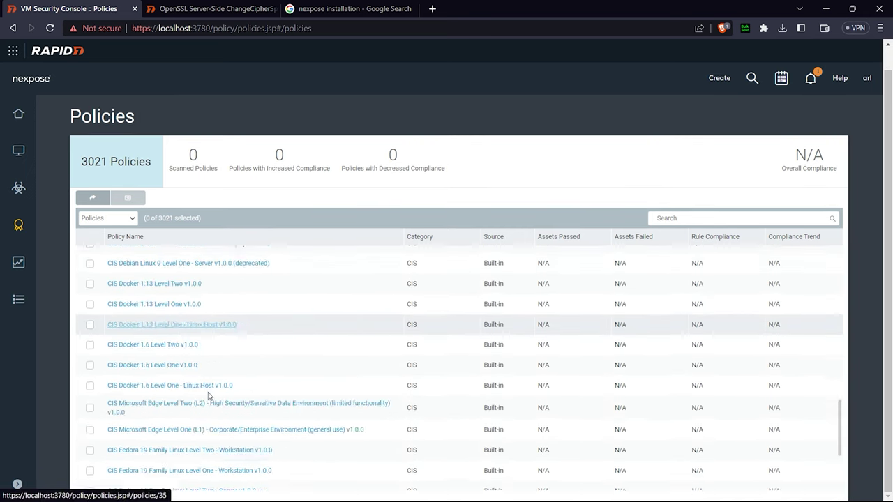
{"action": "scroll", "coordinate": [208, 396], "scroll_direction": "down", "scroll_amount": 10}
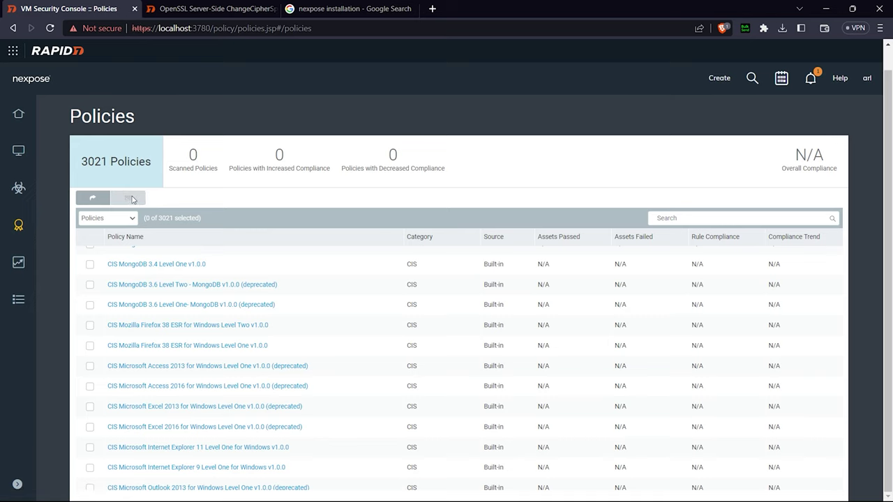
{"action": "scroll", "coordinate": [309, 423], "scroll_direction": "down", "scroll_amount": 10}
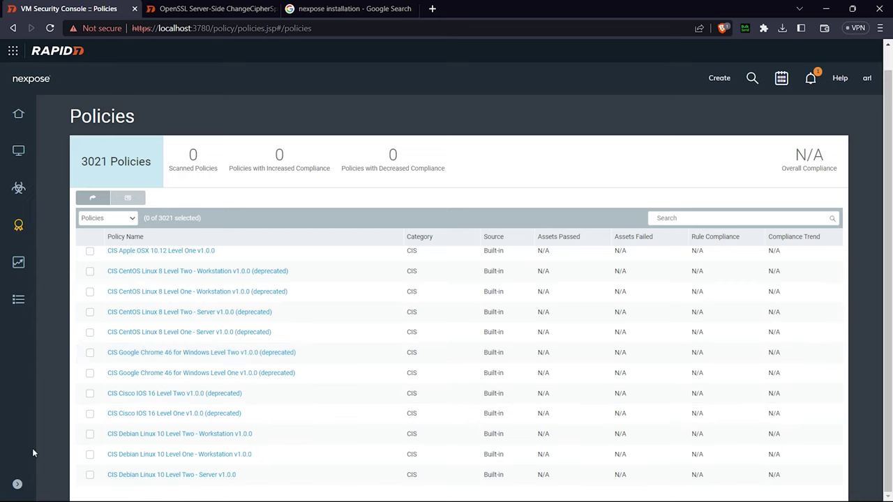
Open the Reports page to view the list of existing reports
{"action": "left_click", "coordinate": [17, 484]}
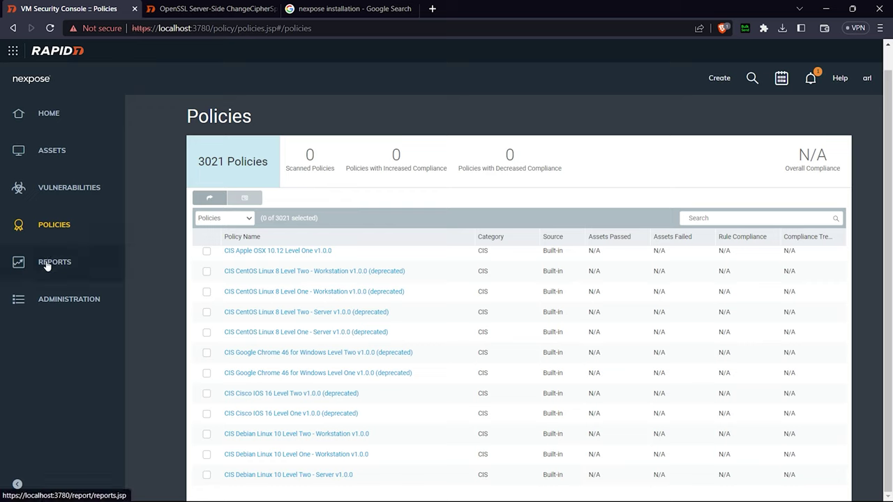
{"action": "left_click", "coordinate": [46, 265]}
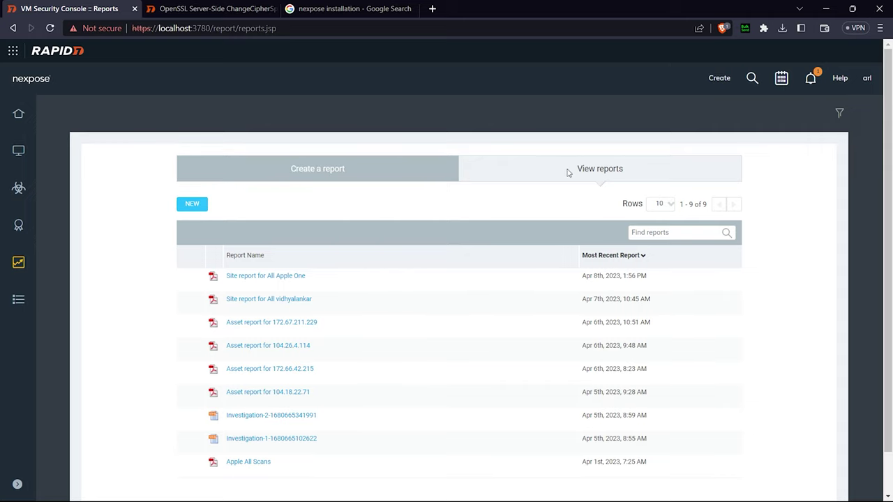
Start a new report named "car" and review the description of the Audit Report template
{"action": "left_click", "coordinate": [189, 205]}
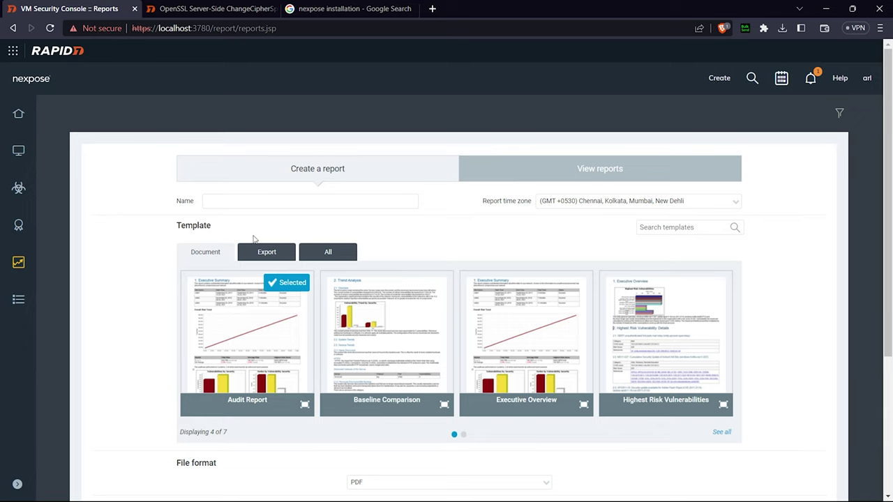
{"action": "left_click", "coordinate": [234, 203]}
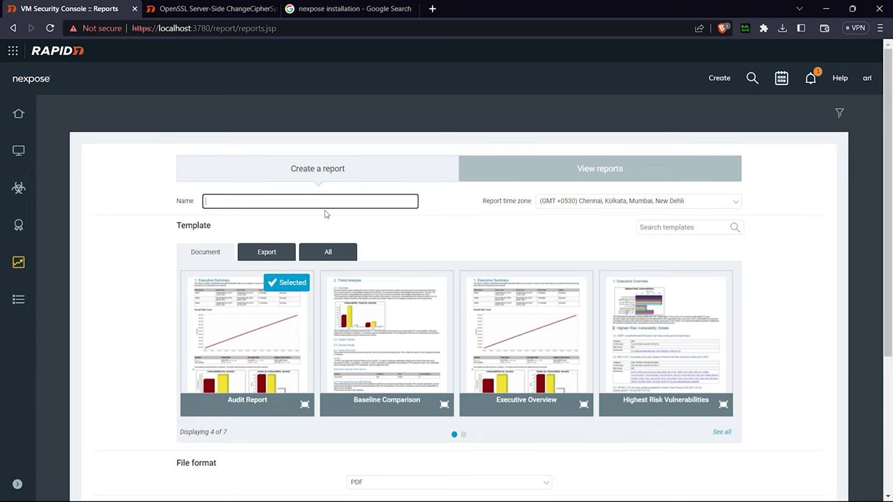
{"action": "left_click", "coordinate": [141, 207]}
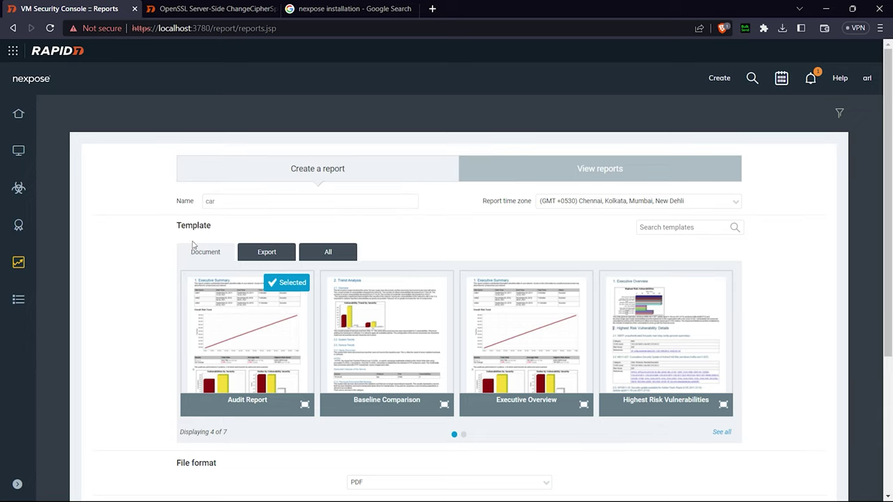
{"action": "scroll", "coordinate": [194, 244], "scroll_direction": "down", "scroll_amount": 3}
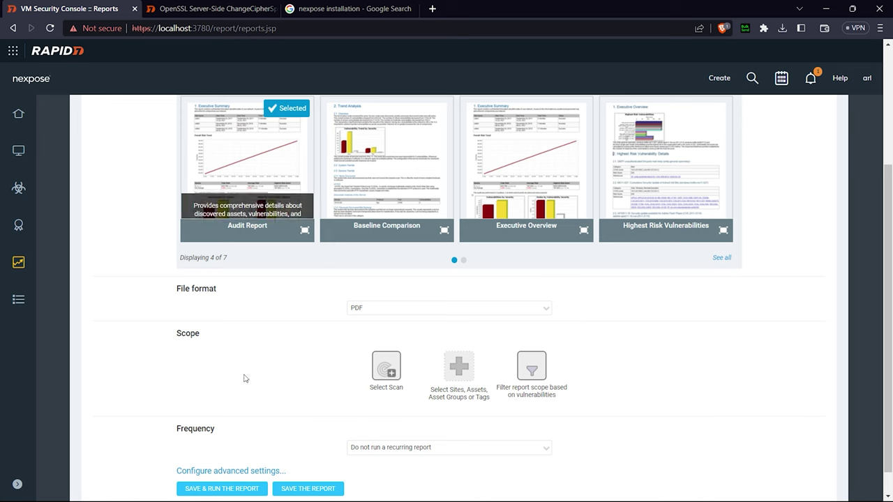
{"action": "scroll", "coordinate": [244, 378], "scroll_direction": "up", "scroll_amount": 3}
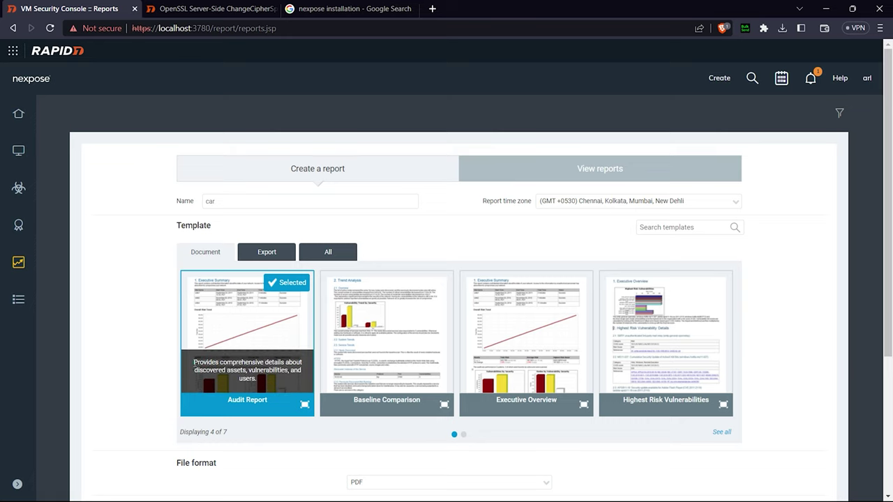
{"action": "left_click_drag", "start_coordinate": [193, 362], "coordinate": [276, 379]}
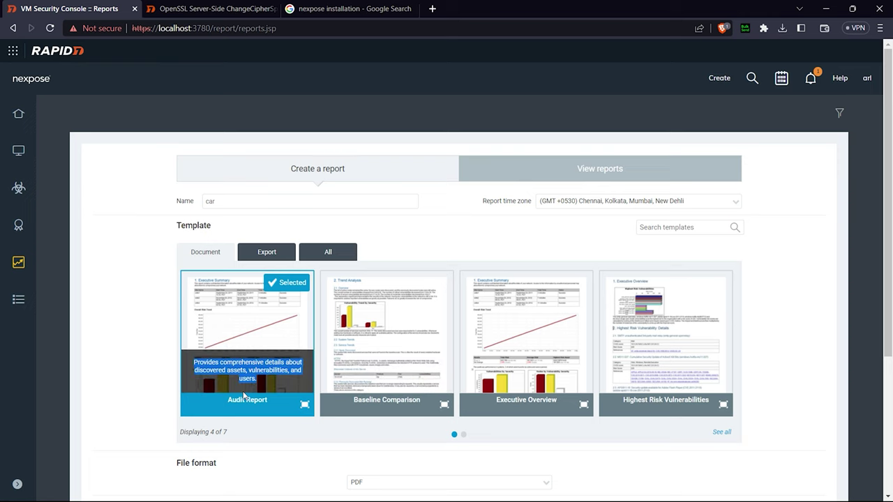
Set the report scope to the VSIT site's scan started 4/4/2023 2:05 PM
{"action": "scroll", "coordinate": [247, 363], "scroll_direction": "down", "scroll_amount": 3}
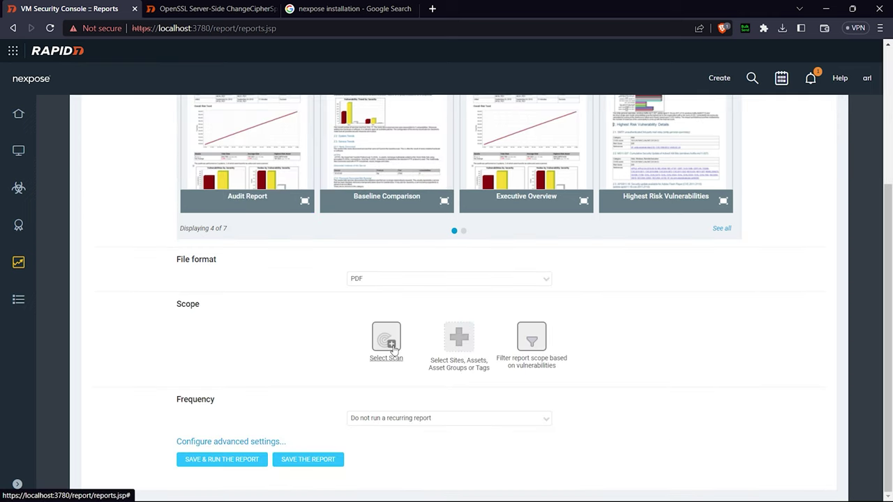
{"action": "left_click", "coordinate": [387, 359]}
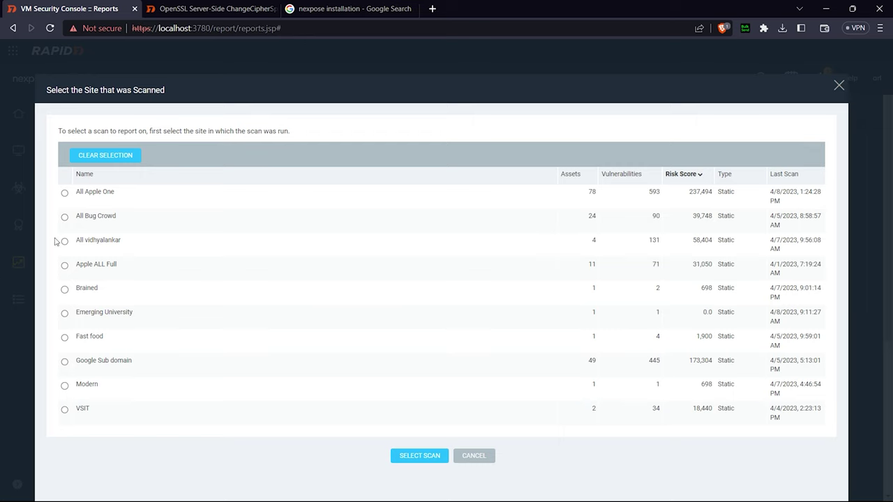
{"action": "left_click", "coordinate": [64, 411]}
{"action": "left_click", "coordinate": [427, 457]}
{"action": "left_click", "coordinate": [427, 338]}
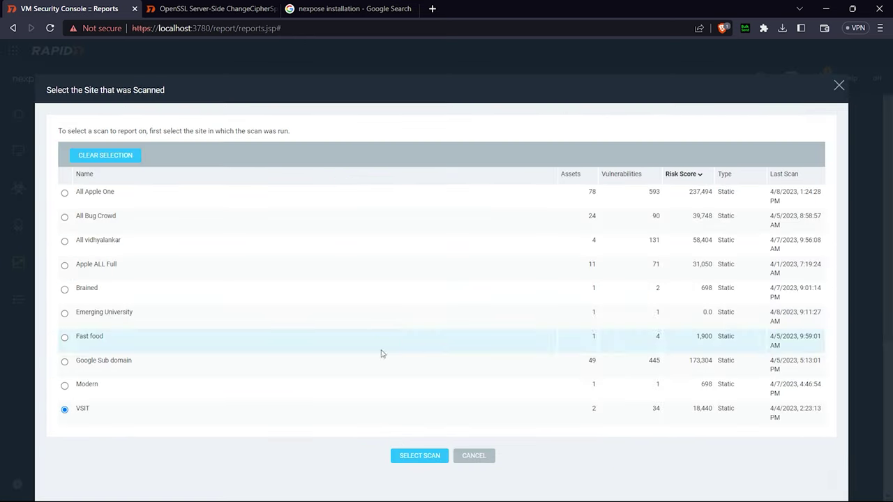
{"action": "left_click", "coordinate": [418, 457]}
{"action": "left_click", "coordinate": [141, 297]}
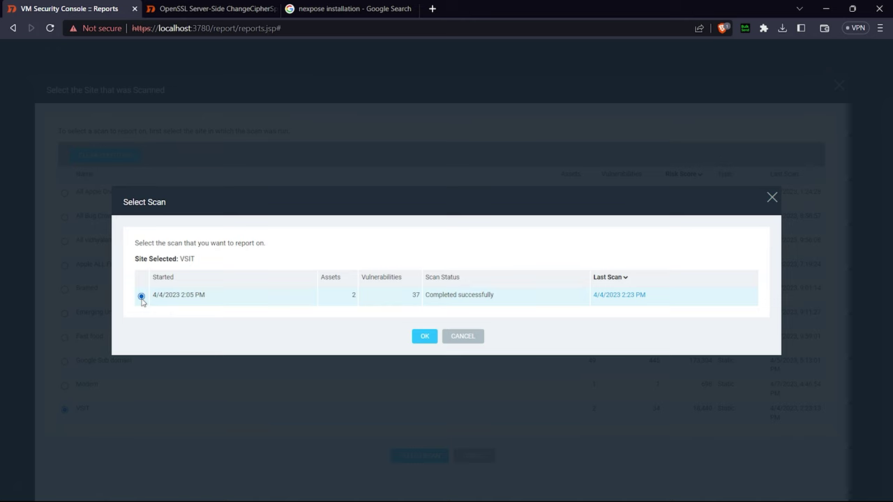
{"action": "left_click", "coordinate": [423, 337]}
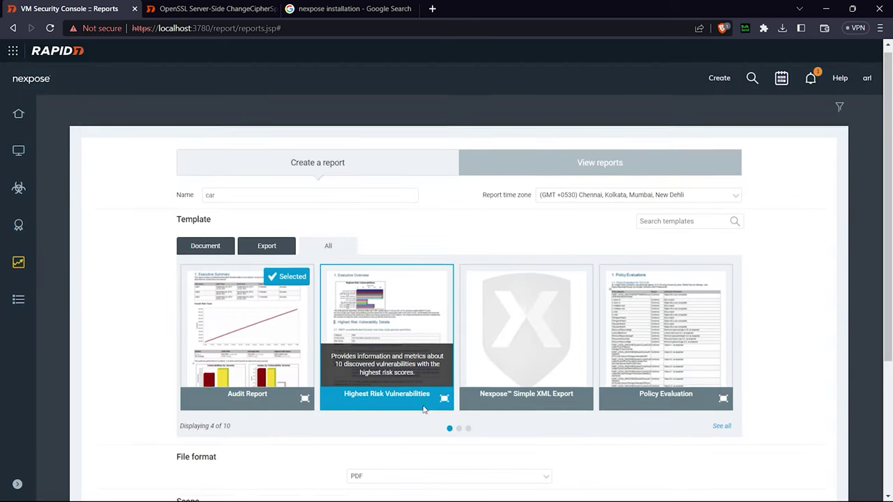
Save and run the "car" report and open its generated PDF
{"action": "scroll", "coordinate": [422, 342], "scroll_direction": "down", "scroll_amount": 3}
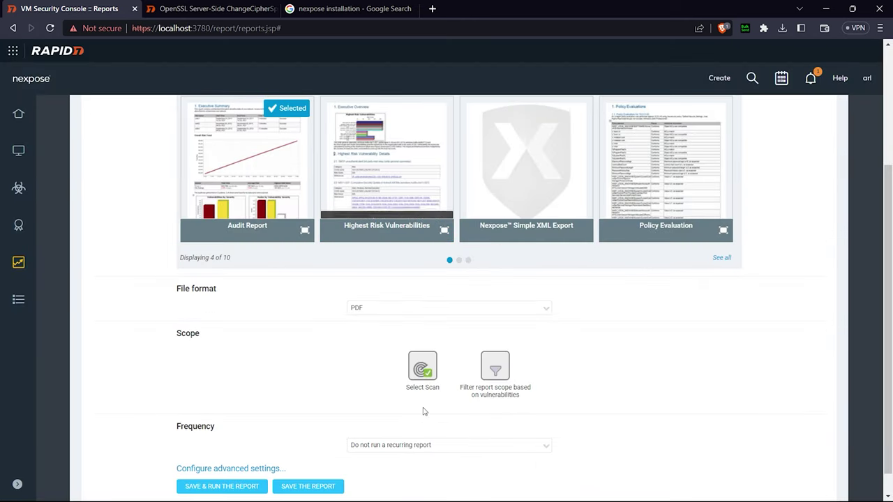
{"action": "left_click", "coordinate": [224, 487]}
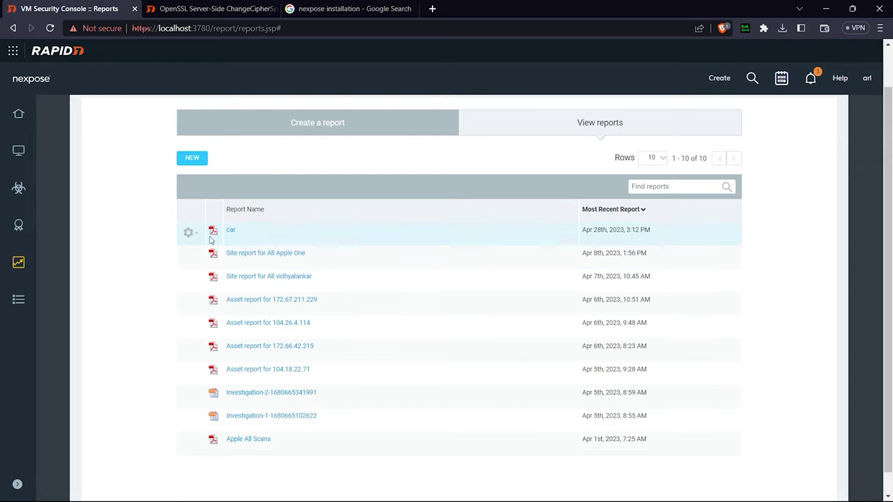
{"action": "left_click", "coordinate": [230, 237]}
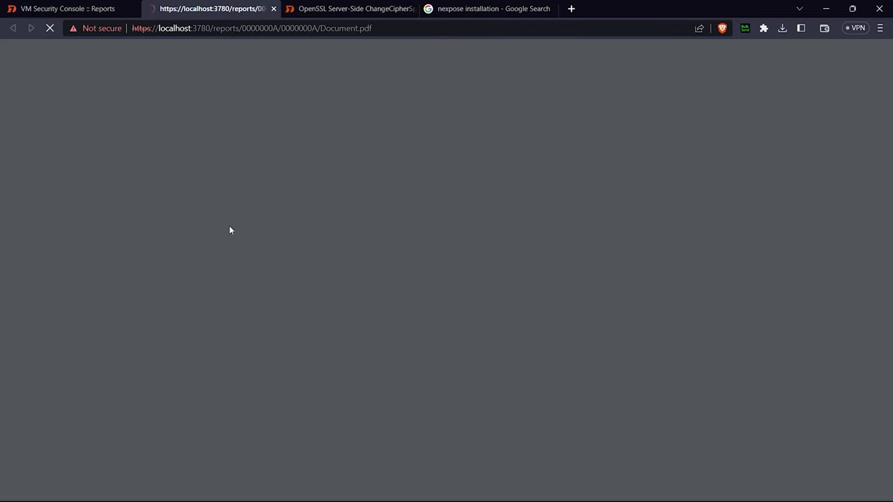
Examine the audit report's Executive Summary, risk and service charts, and Discovered Systems section
{"action": "scroll", "coordinate": [452, 274], "scroll_direction": "down", "scroll_amount": 9}
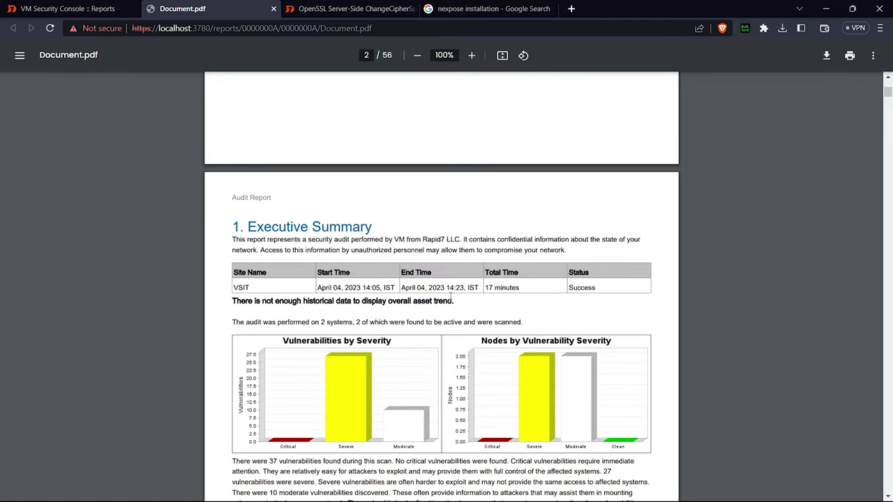
{"action": "scroll", "coordinate": [447, 272], "scroll_direction": "up", "scroll_amount": 3}
{"action": "scroll", "coordinate": [440, 269], "scroll_direction": "down", "scroll_amount": 8}
{"action": "scroll", "coordinate": [425, 262], "scroll_direction": "up", "scroll_amount": 6}
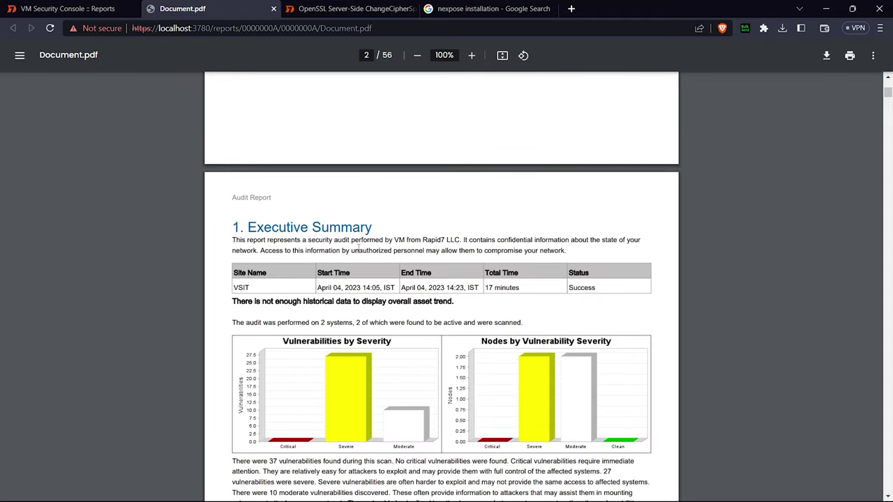
{"action": "scroll", "coordinate": [480, 319], "scroll_direction": "down", "scroll_amount": 10}
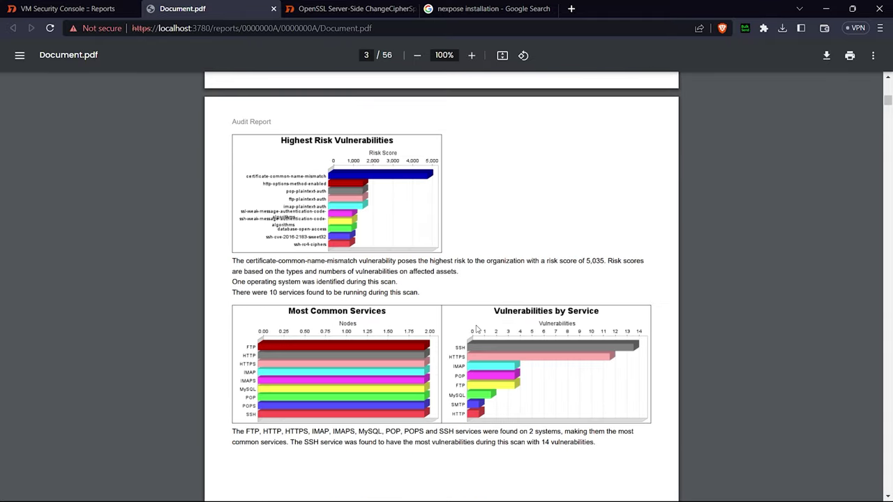
{"action": "scroll", "coordinate": [362, 322], "scroll_direction": "down", "scroll_amount": 20}
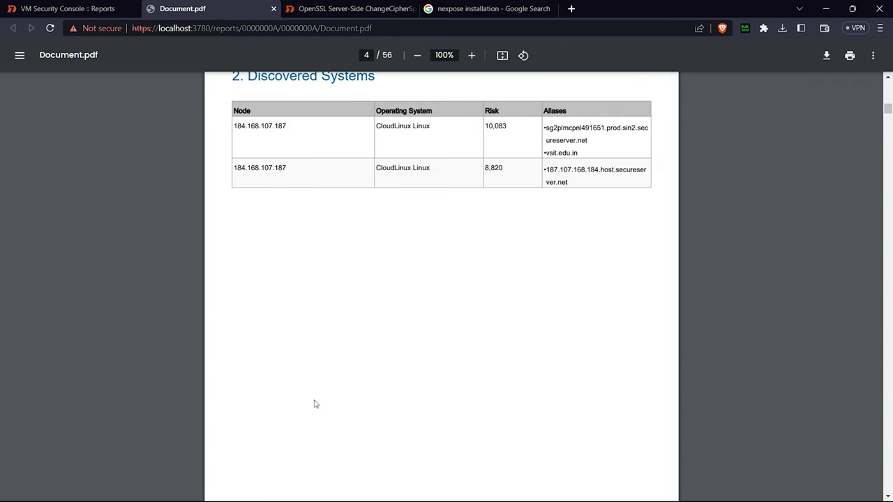
Read through the report's vulnerability details, including affected nodes, descriptions and solutions for the plaintext-credential findings
{"action": "scroll", "coordinate": [282, 252], "scroll_direction": "down", "scroll_amount": 3}
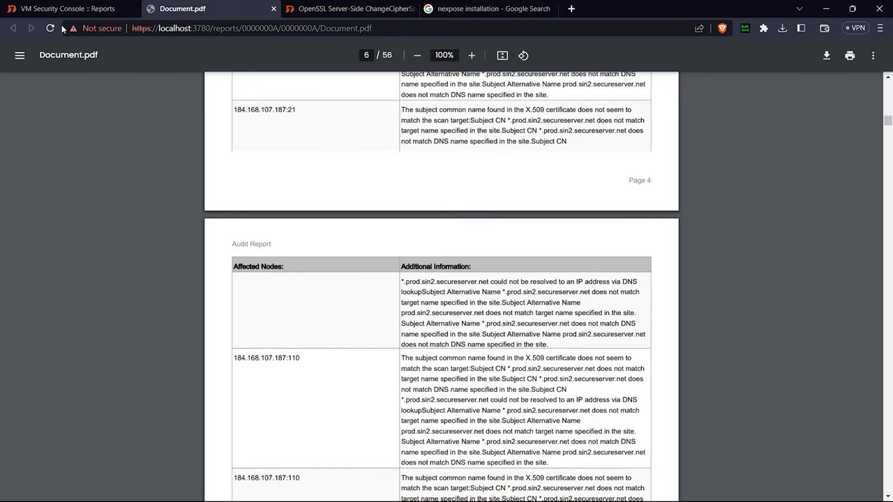
{"action": "scroll", "coordinate": [361, 263], "scroll_direction": "down", "scroll_amount": 10}
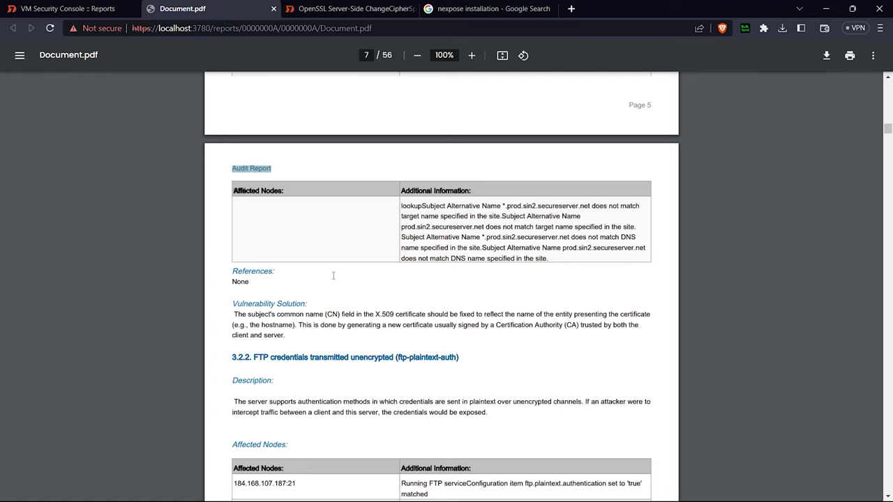
{"action": "scroll", "coordinate": [345, 379], "scroll_direction": "down", "scroll_amount": 8}
{"action": "scroll", "coordinate": [344, 379], "scroll_direction": "up", "scroll_amount": 3}
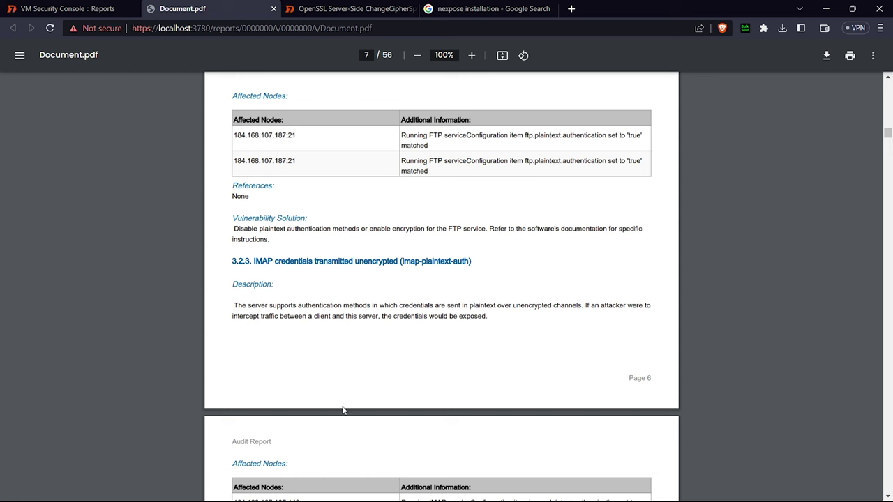
{"action": "scroll", "coordinate": [342, 409], "scroll_direction": "down", "scroll_amount": 5}
{"action": "scroll", "coordinate": [273, 449], "scroll_direction": "down", "scroll_amount": 3}
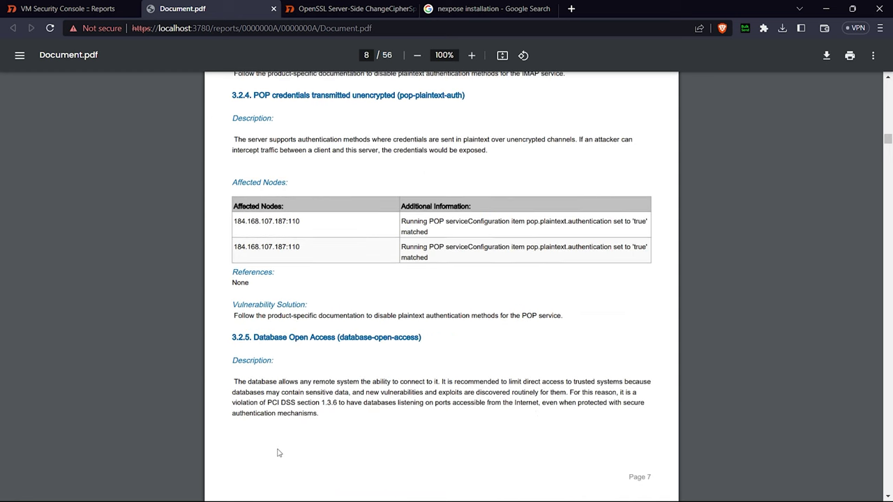
{"action": "scroll", "coordinate": [291, 373], "scroll_direction": "up", "scroll_amount": 3}
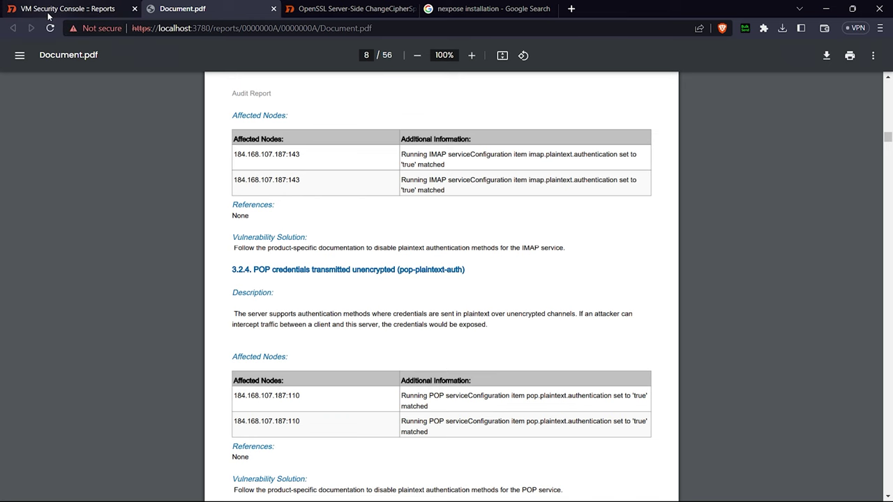
Return to the security console, open the Administration page and review its user, console, asset, vulnerability, scan and policy options
{"action": "left_click", "coordinate": [51, 9]}
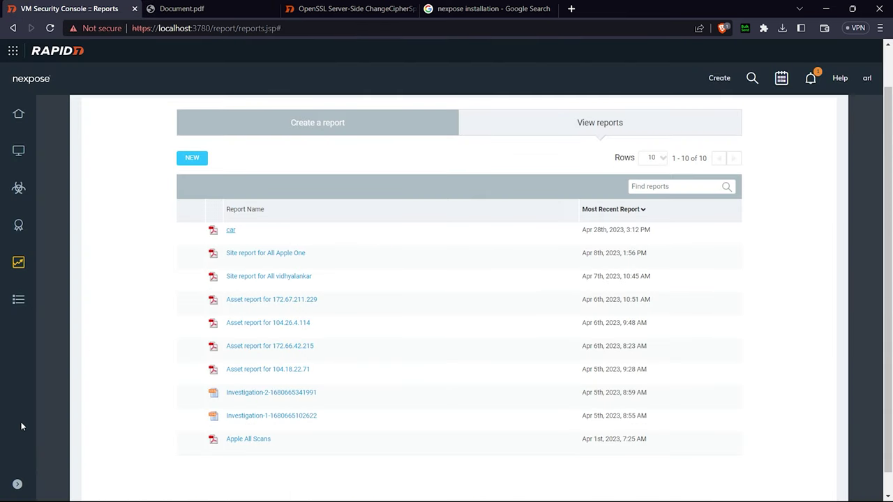
{"action": "left_click", "coordinate": [18, 484]}
{"action": "left_click", "coordinate": [61, 306]}
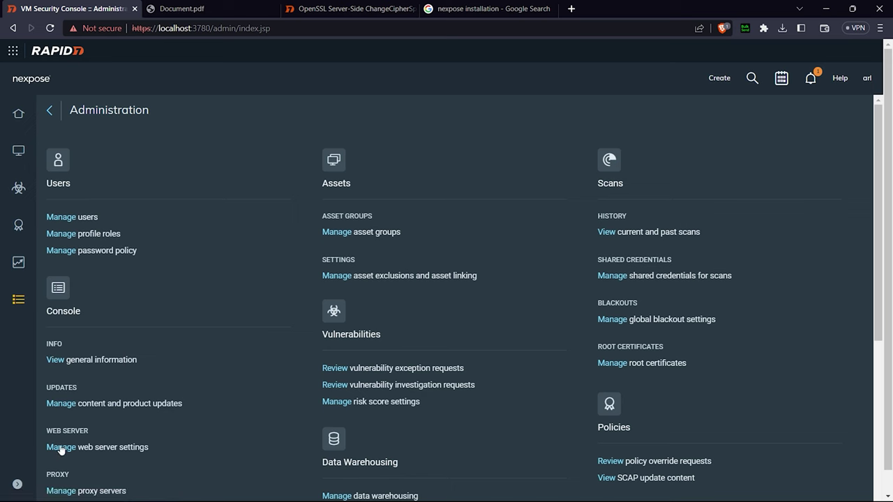
{"action": "scroll", "coordinate": [84, 377], "scroll_direction": "down", "scroll_amount": 3}
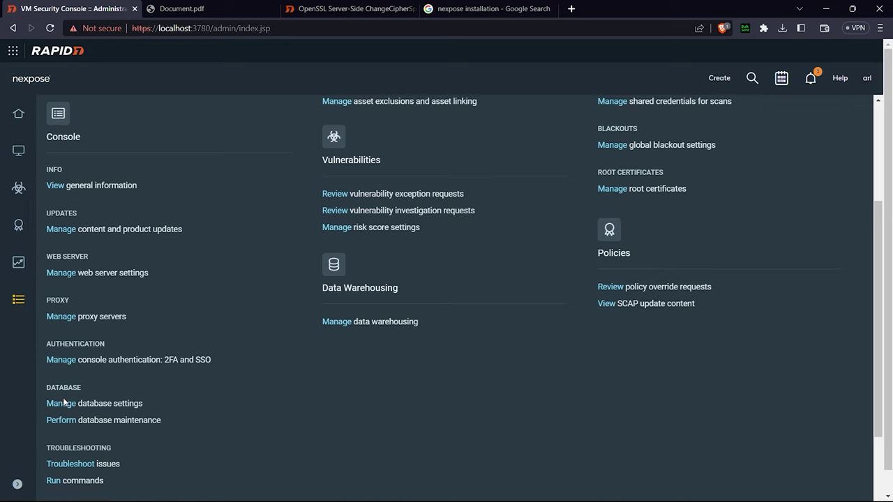
{"action": "scroll", "coordinate": [64, 429], "scroll_direction": "down", "scroll_amount": 2}
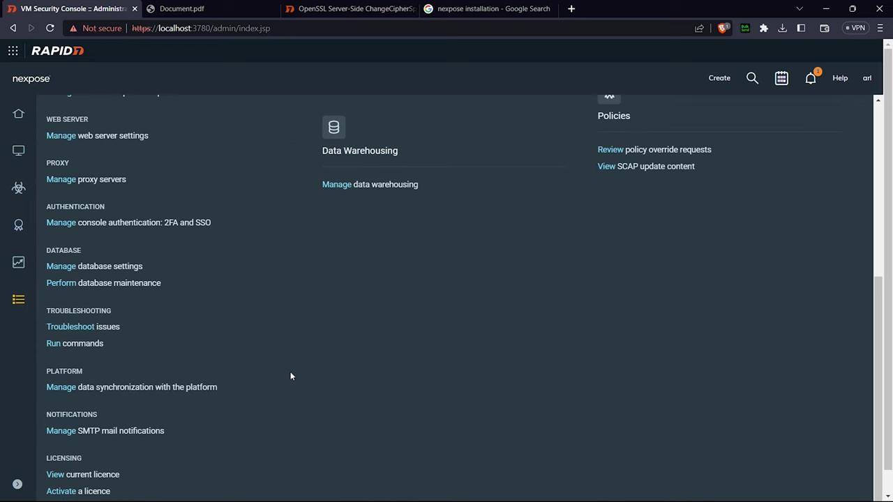
{"action": "scroll", "coordinate": [291, 365], "scroll_direction": "up", "scroll_amount": 5}
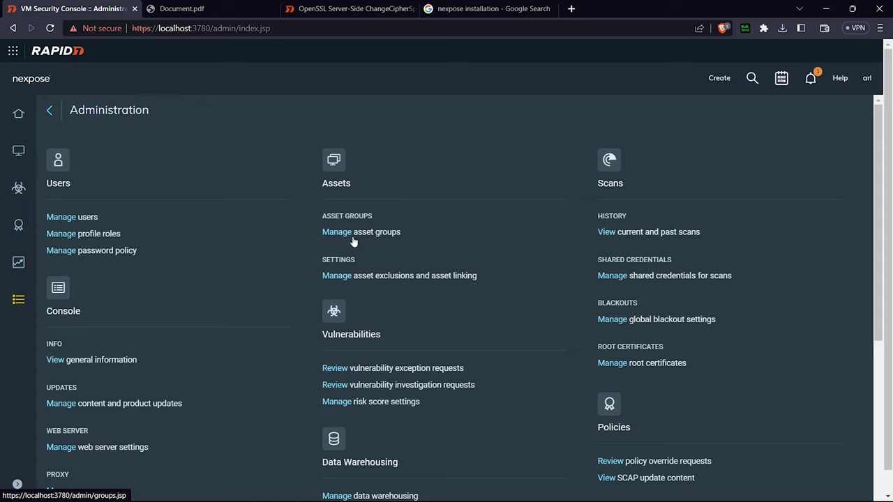
{"action": "scroll", "coordinate": [674, 254], "scroll_direction": "down", "scroll_amount": 1}
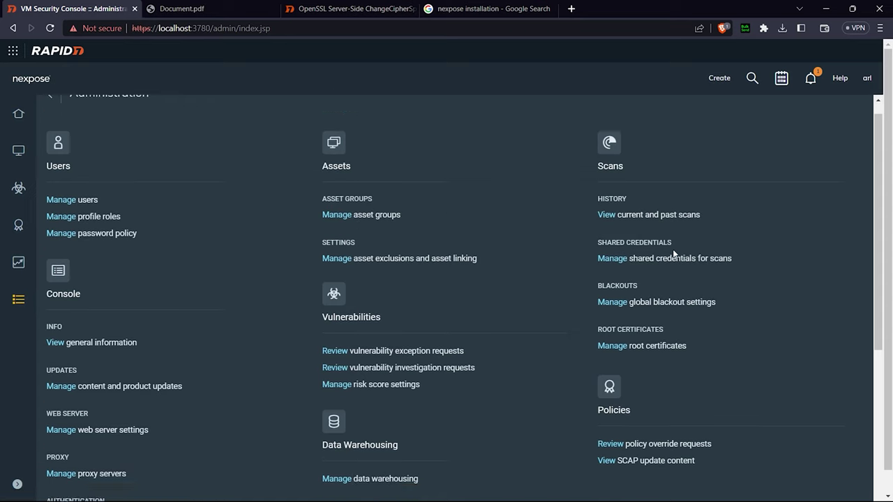
{"action": "scroll", "coordinate": [674, 254], "scroll_direction": "down", "scroll_amount": 2}
{"action": "scroll", "coordinate": [530, 343], "scroll_direction": "down", "scroll_amount": 2}
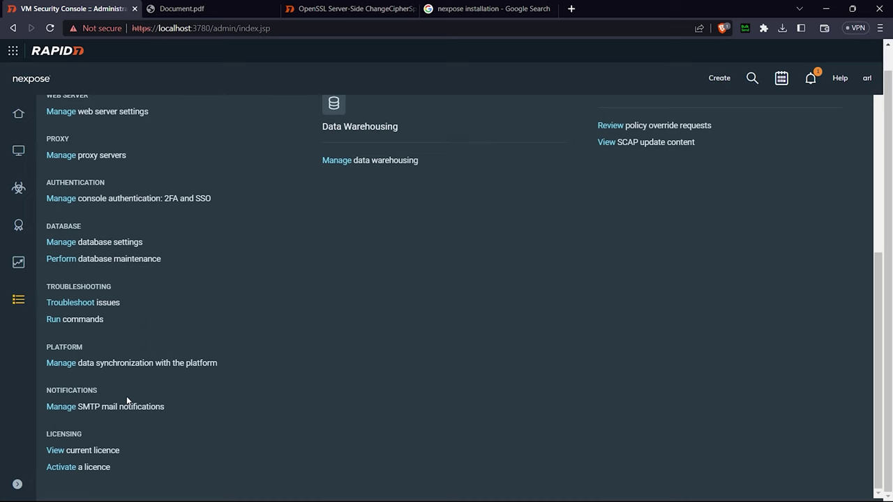
{"action": "scroll", "coordinate": [128, 400], "scroll_direction": "up", "scroll_amount": 5}
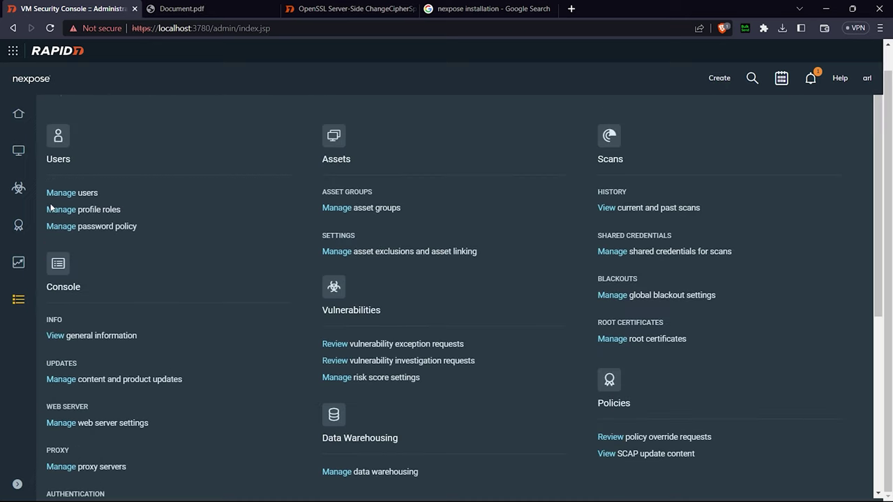
Reveal the navigation labels and global search field, and open the calendar to look over April 2023
{"action": "left_click", "coordinate": [17, 484]}
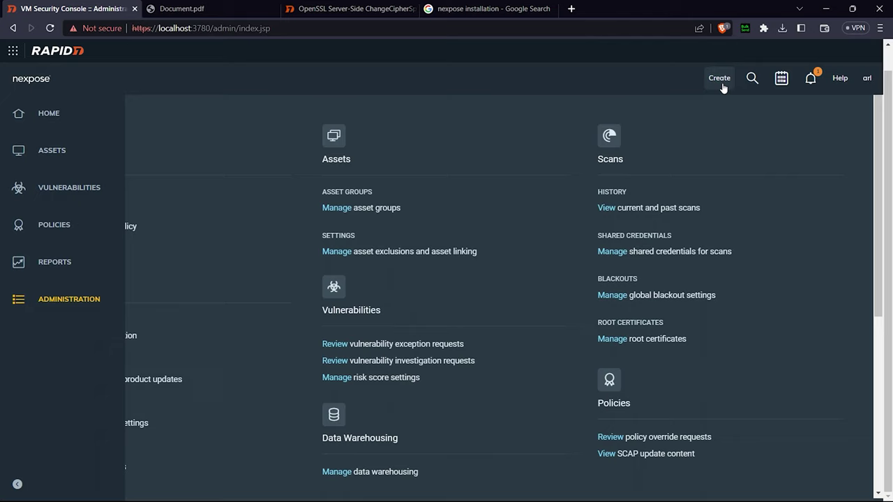
{"action": "left_click", "coordinate": [752, 78]}
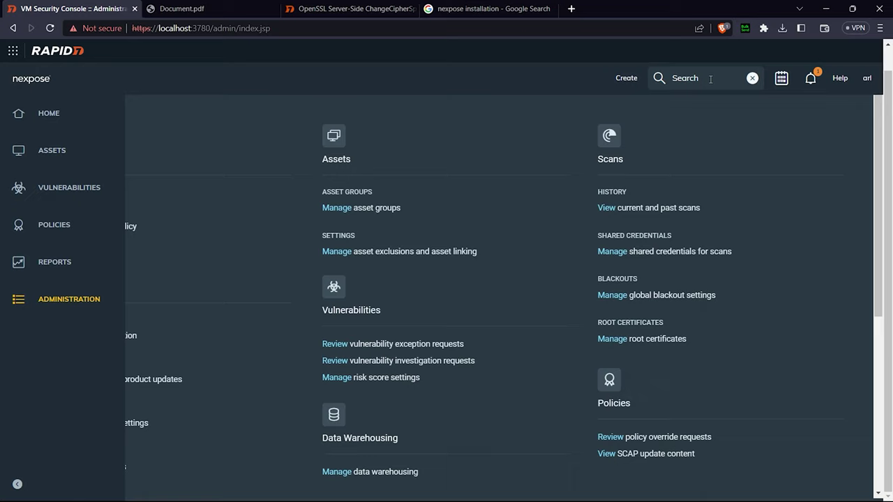
{"action": "left_click", "coordinate": [780, 82]}
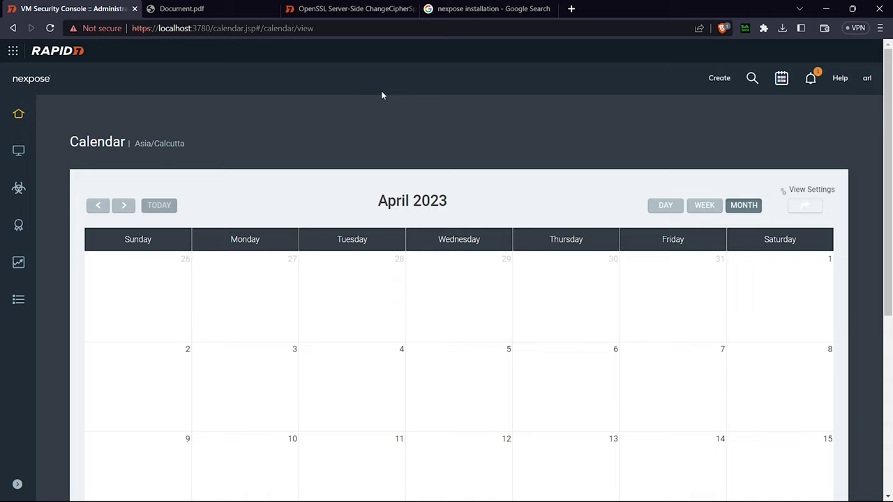
{"action": "scroll", "coordinate": [459, 365], "scroll_direction": "down", "scroll_amount": 5}
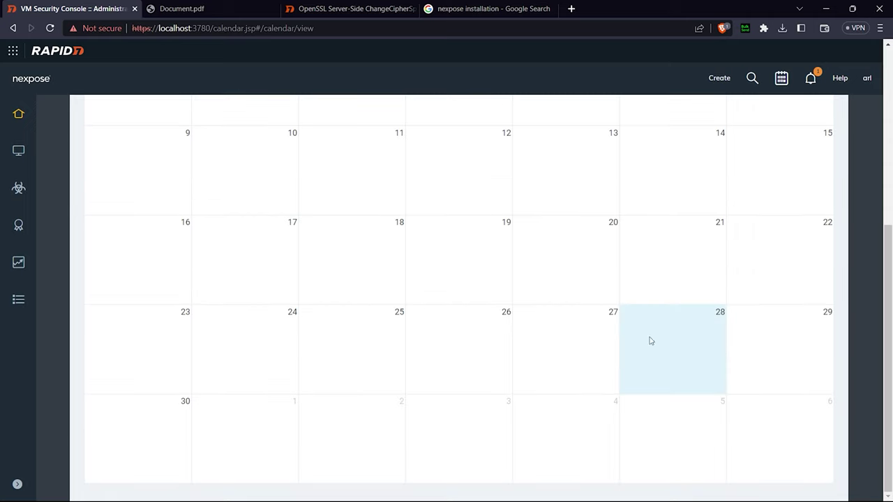
Read the console's notifications and look over the available help resources
{"action": "scroll", "coordinate": [697, 363], "scroll_direction": "up", "scroll_amount": 5}
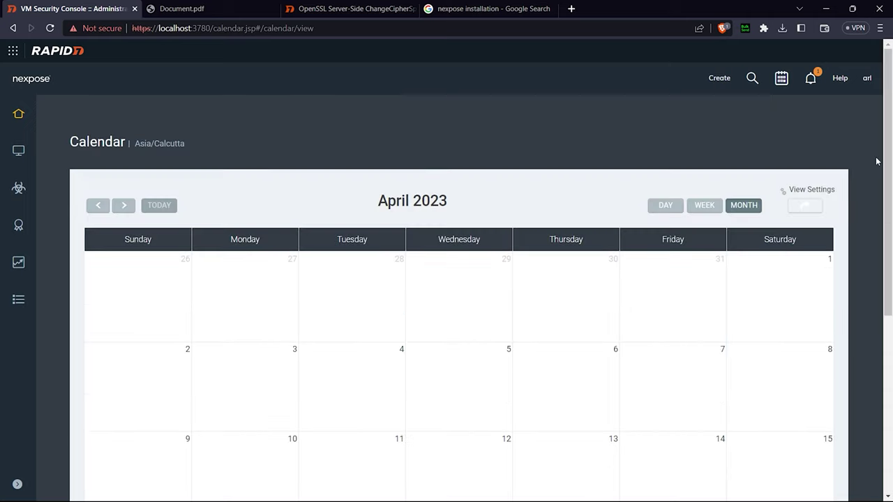
{"action": "left_click", "coordinate": [810, 78]}
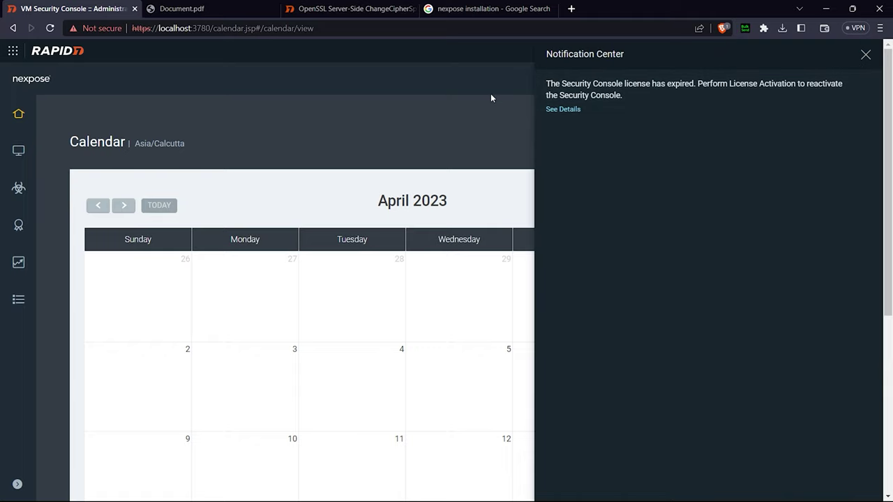
{"action": "left_click", "coordinate": [865, 54]}
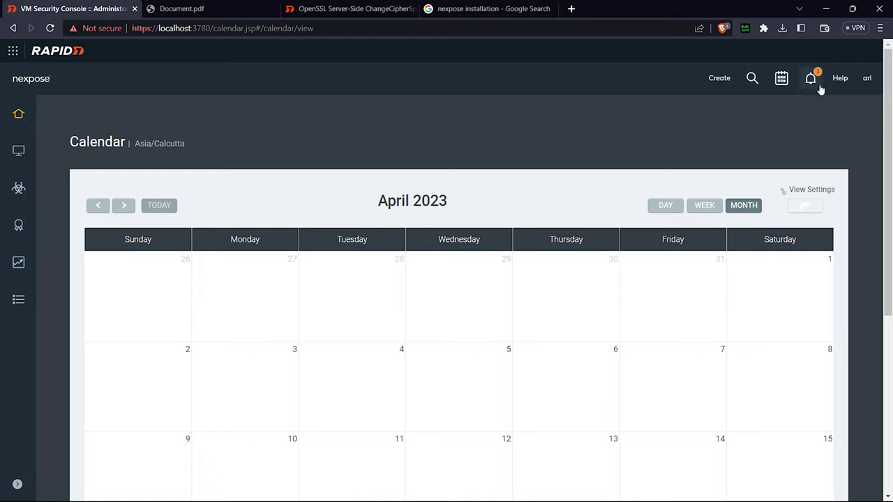
{"action": "left_click", "coordinate": [839, 80]}
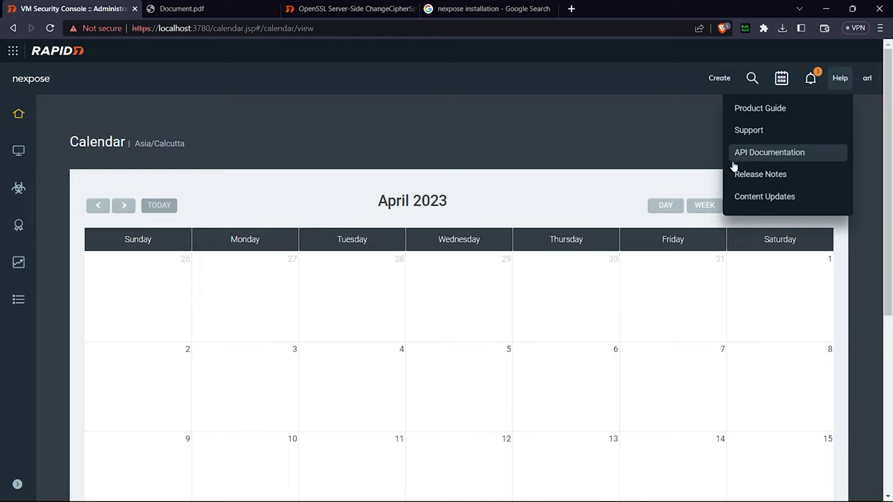
{"action": "left_click", "coordinate": [673, 146]}
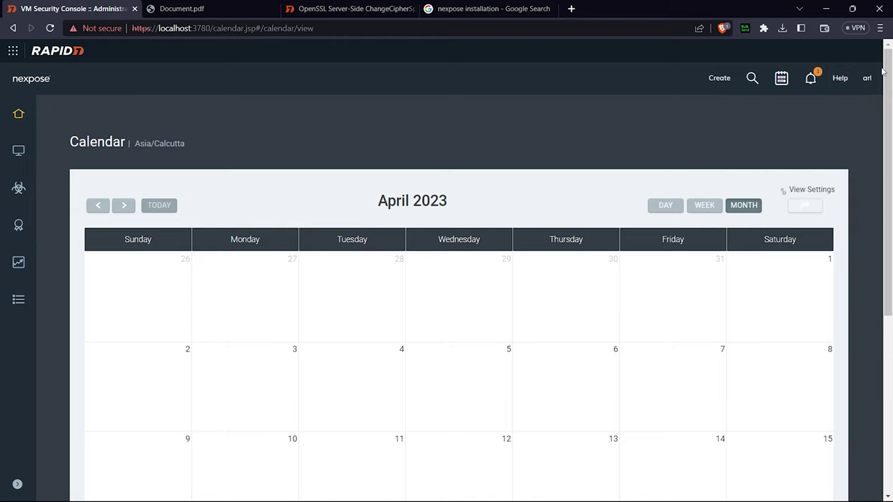
Open the user preferences and review the general account settings, including the e-mail, password and color scheme fields
{"action": "left_click", "coordinate": [867, 79]}
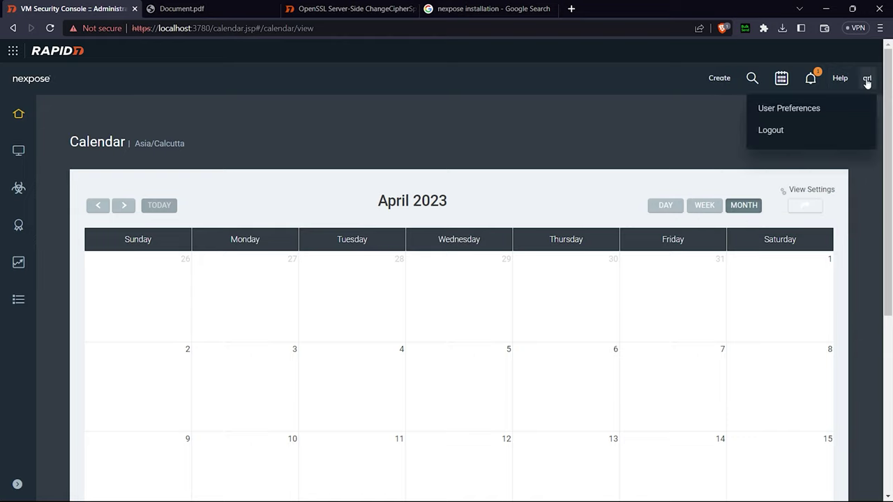
{"action": "right_click", "coordinate": [817, 108]}
{"action": "left_click", "coordinate": [714, 103]}
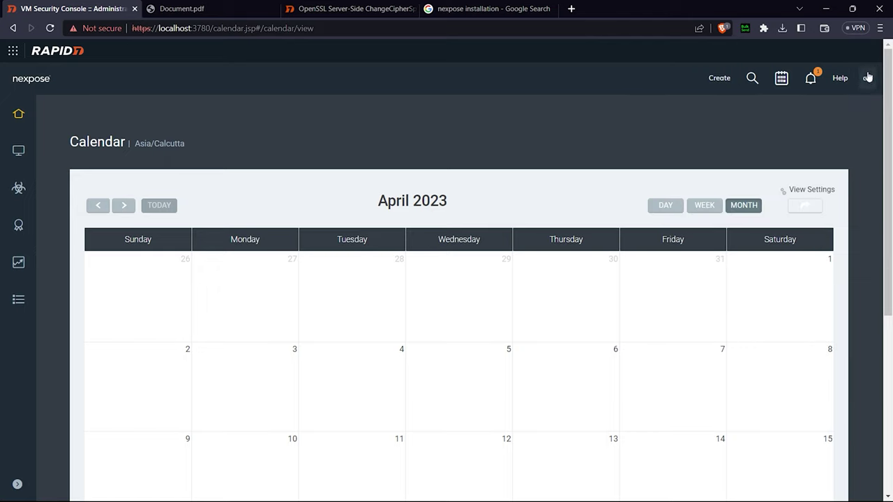
{"action": "left_click", "coordinate": [867, 78]}
{"action": "left_click", "coordinate": [775, 113]}
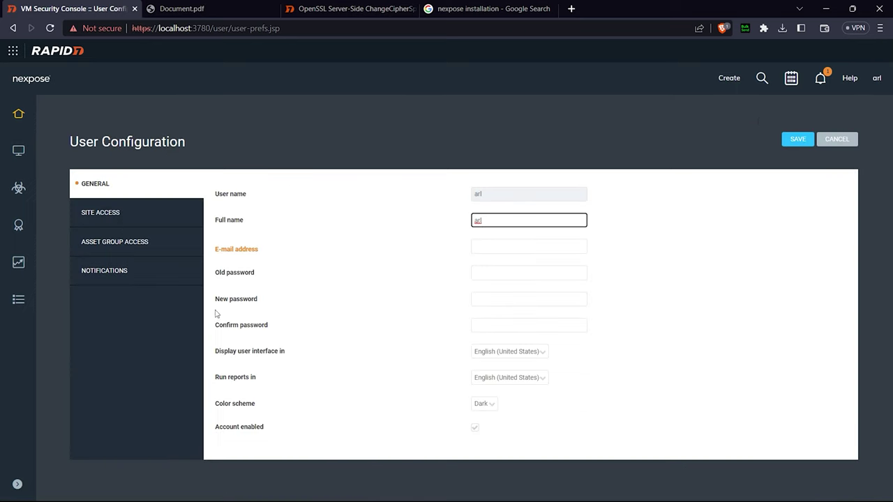
{"action": "left_click", "coordinate": [489, 247]}
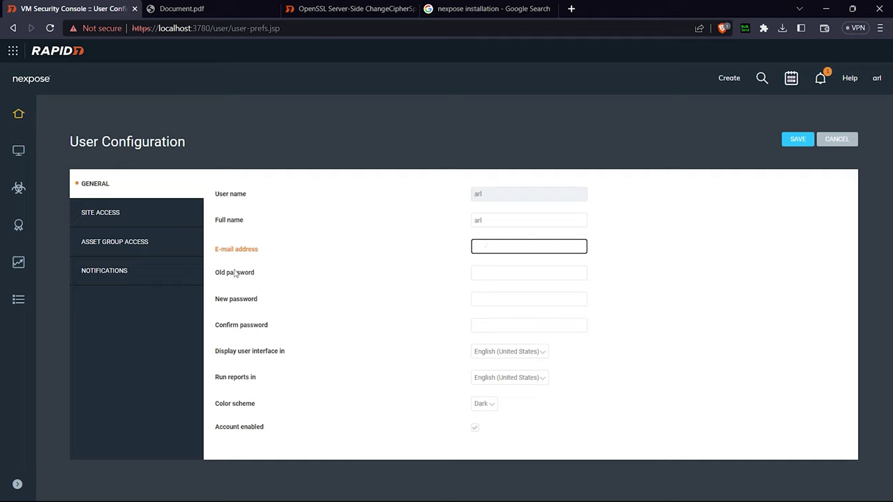
{"action": "left_click", "coordinate": [510, 275]}
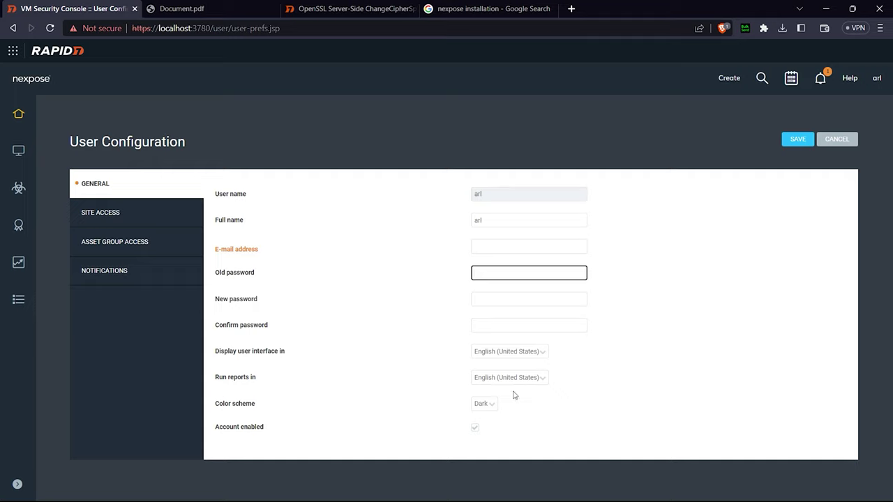
{"action": "left_click", "coordinate": [487, 403]}
{"action": "left_click", "coordinate": [488, 402]}
Review the user's site access, asset group access and notification preferences, and leave the user configuration without saving
{"action": "left_click", "coordinate": [129, 216]}
{"action": "left_click", "coordinate": [137, 237]}
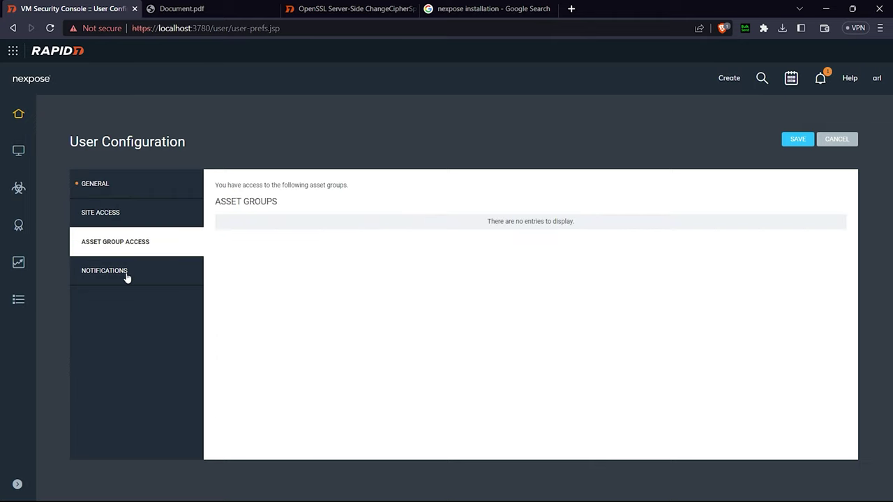
{"action": "left_click", "coordinate": [127, 276]}
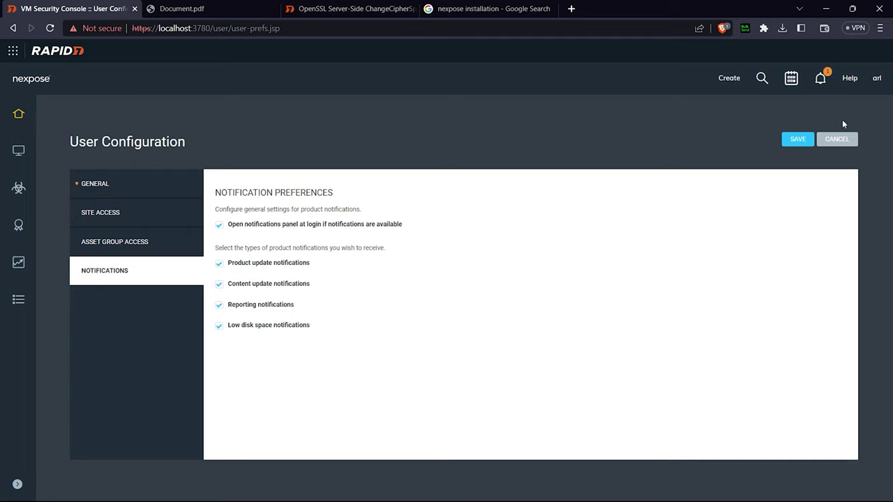
{"action": "left_click", "coordinate": [112, 213]}
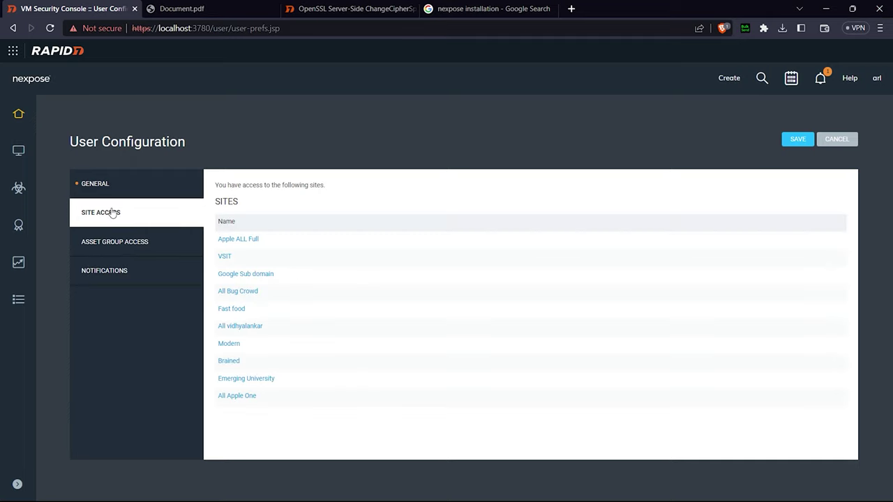
{"action": "left_click", "coordinate": [119, 239]}
{"action": "left_click", "coordinate": [106, 186]}
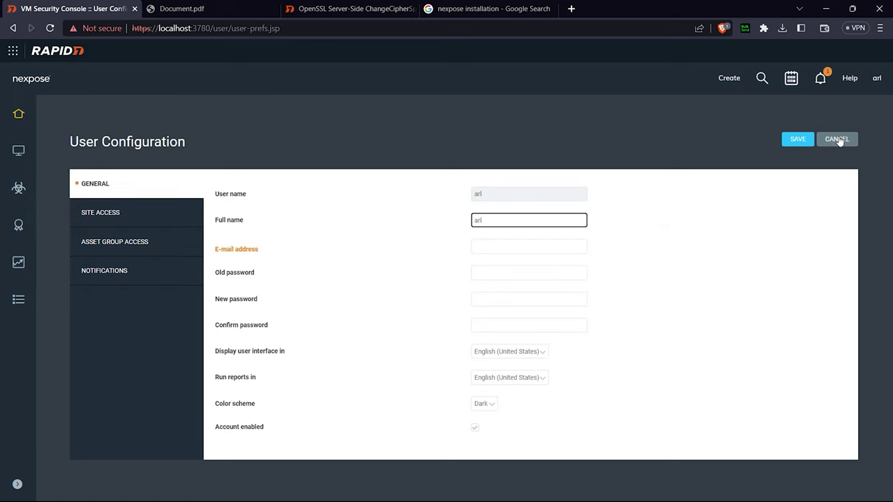
{"action": "left_click", "coordinate": [838, 139]}
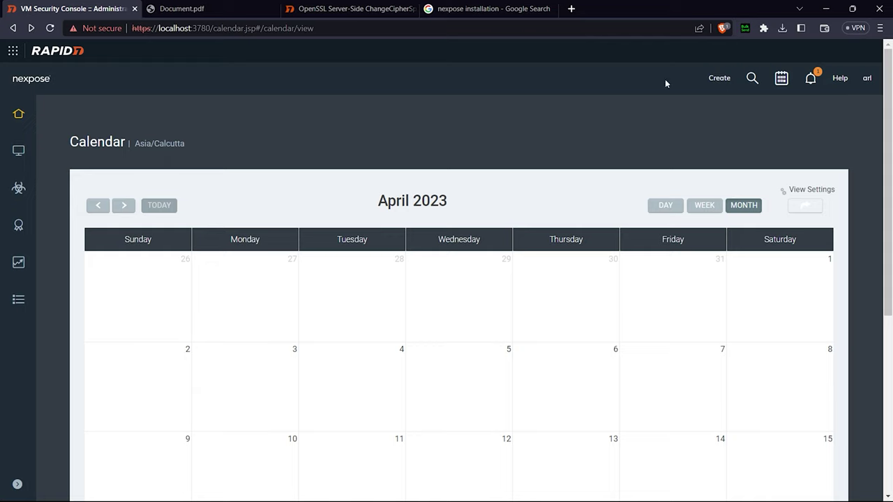
Start a new site named "mywebsite" with the description "This is a scan of my website"
{"action": "left_click", "coordinate": [719, 83]}
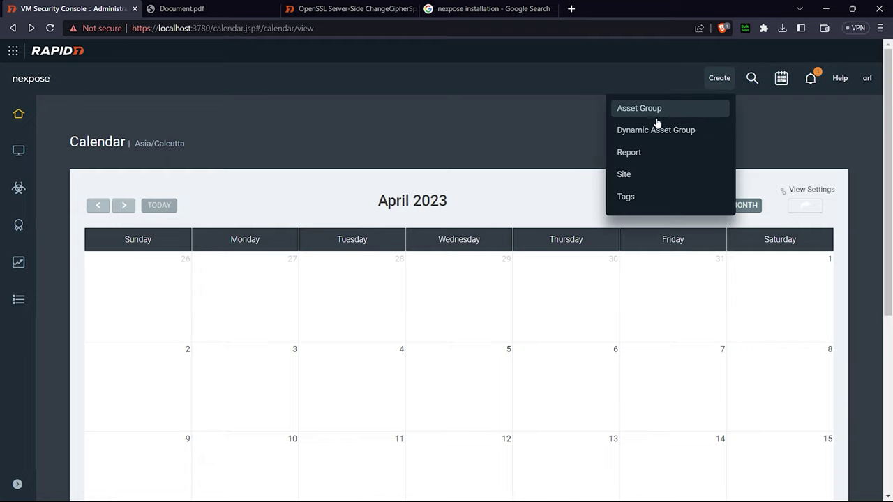
{"action": "left_click", "coordinate": [625, 176]}
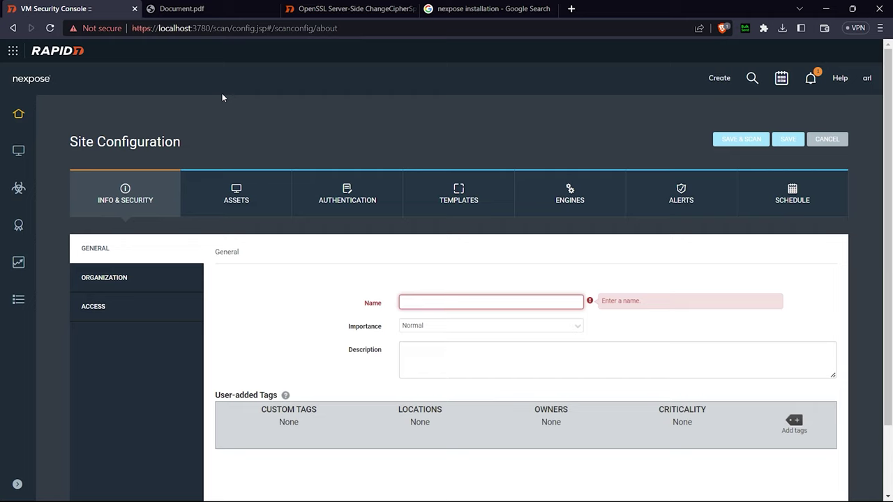
{"action": "type", "text": "mywebsite"}
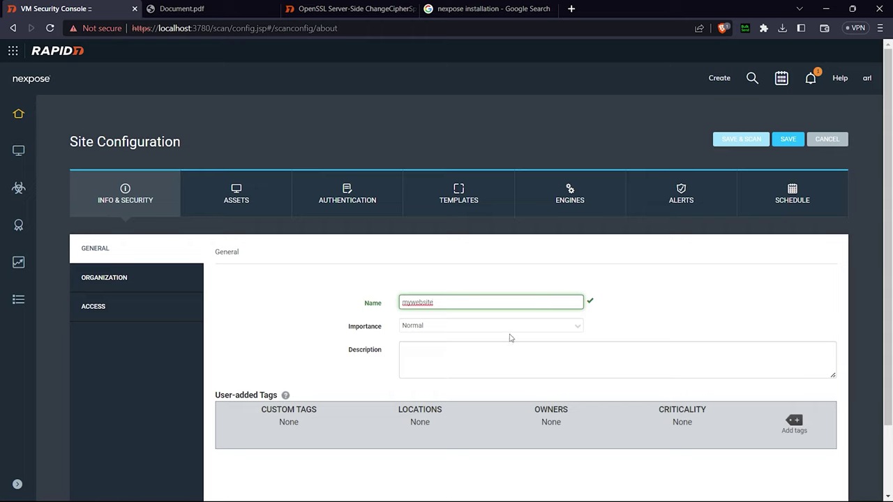
{"action": "left_click", "coordinate": [486, 341]}
{"action": "left_click", "coordinate": [485, 351]}
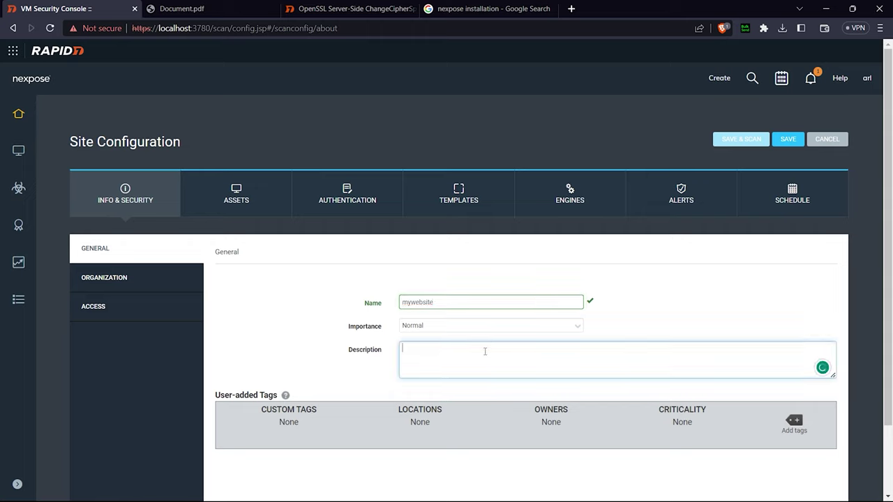
{"action": "type", "text": "This is a scan of my website"}
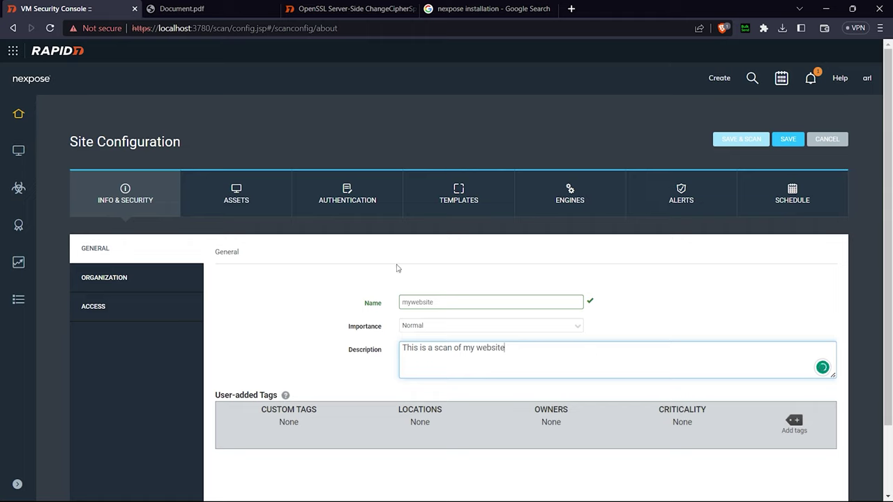
Review the new site's organization details, tag options and user access settings, and return to its general information
{"action": "left_click", "coordinate": [148, 286]}
{"action": "scroll", "coordinate": [119, 239], "scroll_direction": "down", "scroll_amount": 1}
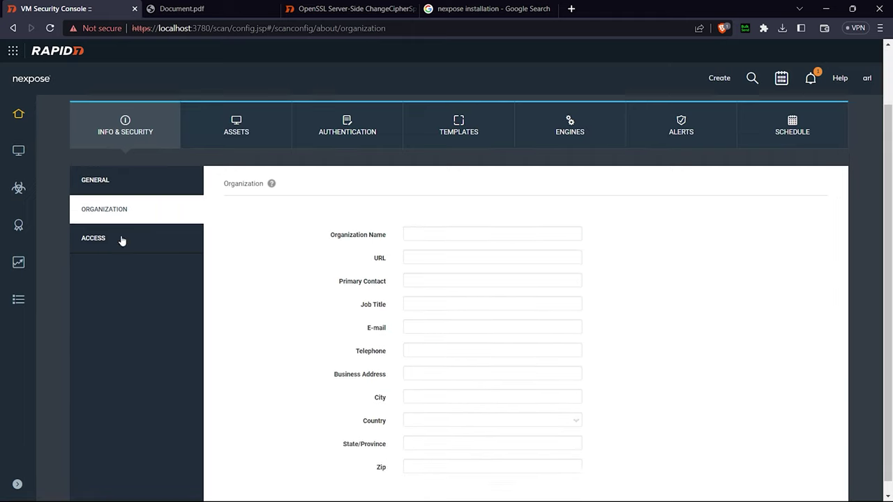
{"action": "left_click", "coordinate": [125, 167]}
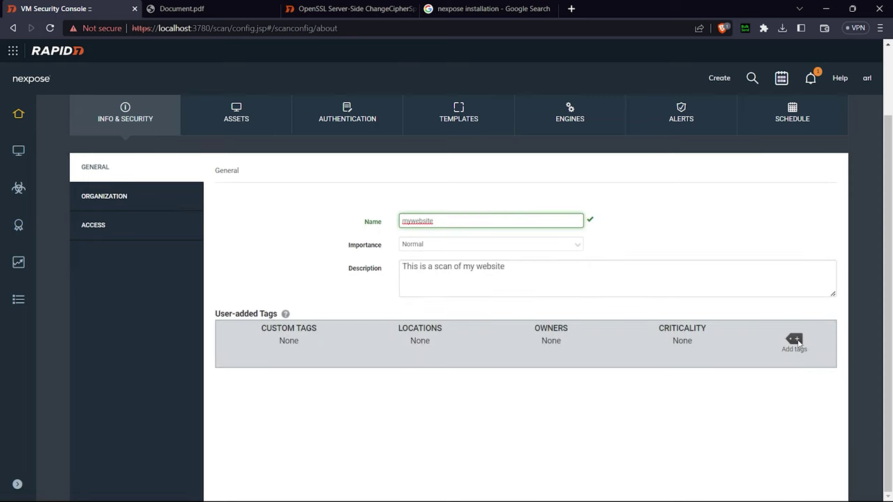
{"action": "left_click", "coordinate": [794, 342]}
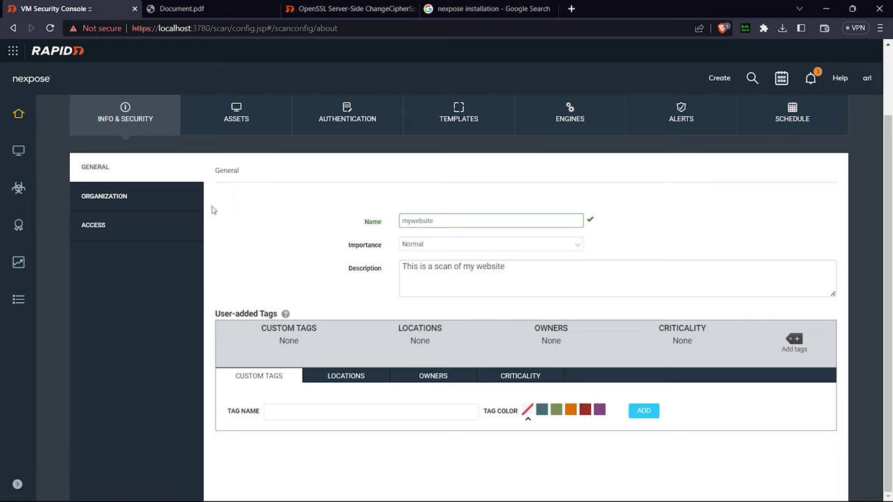
{"action": "left_click", "coordinate": [126, 201]}
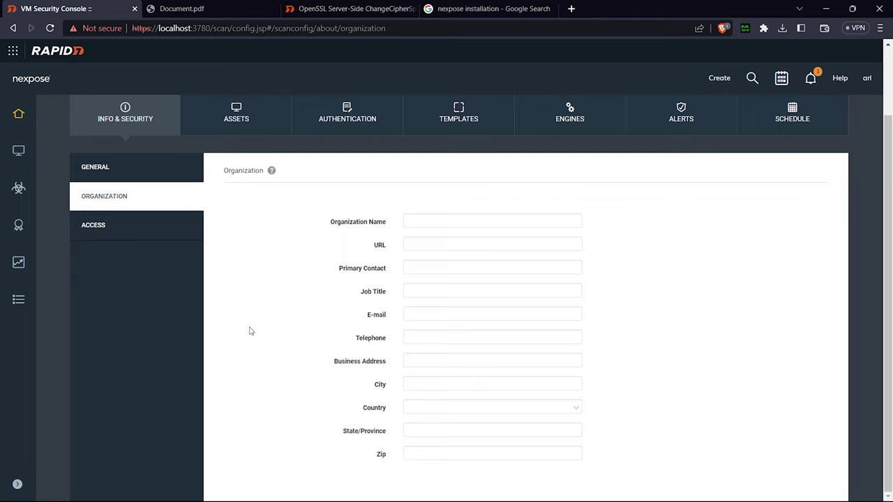
{"action": "left_click", "coordinate": [167, 236]}
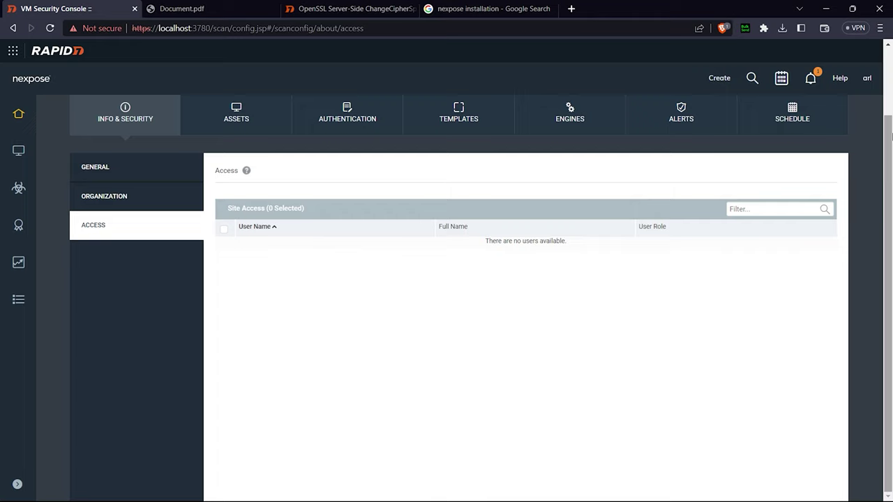
{"action": "left_click", "coordinate": [137, 161]}
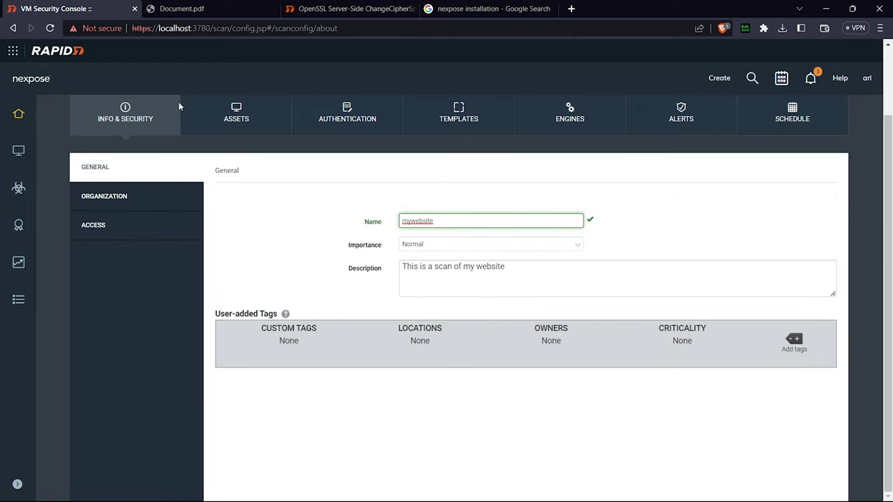
Add digitalsecurity.blog to the site's included assets, and check the excluded assets and asset group entries
{"action": "left_click", "coordinate": [222, 129]}
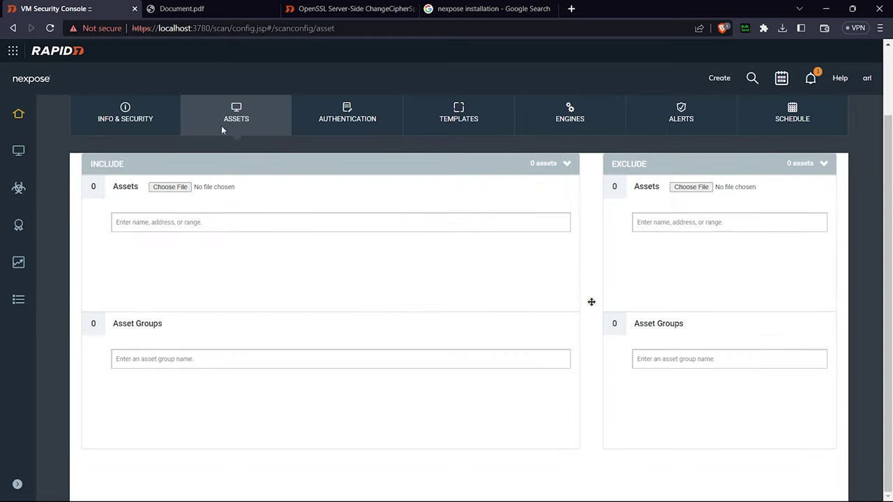
{"action": "left_click", "coordinate": [159, 227]}
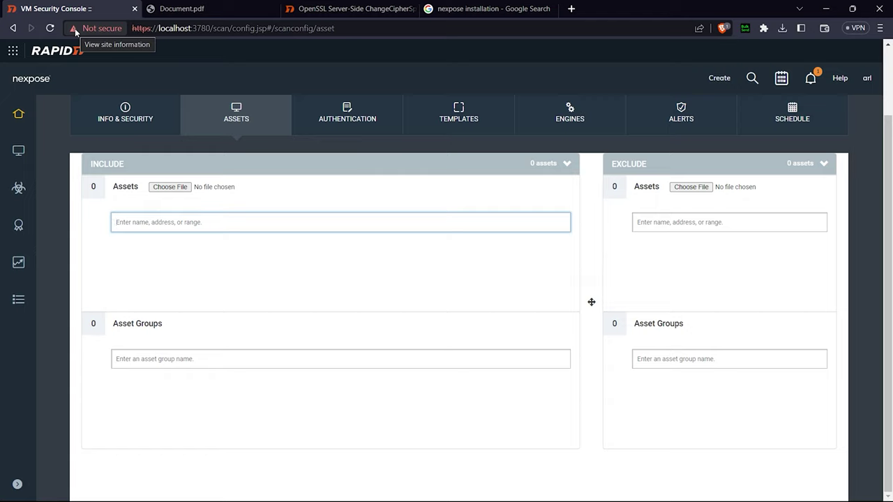
{"action": "type", "text": "digitals"}
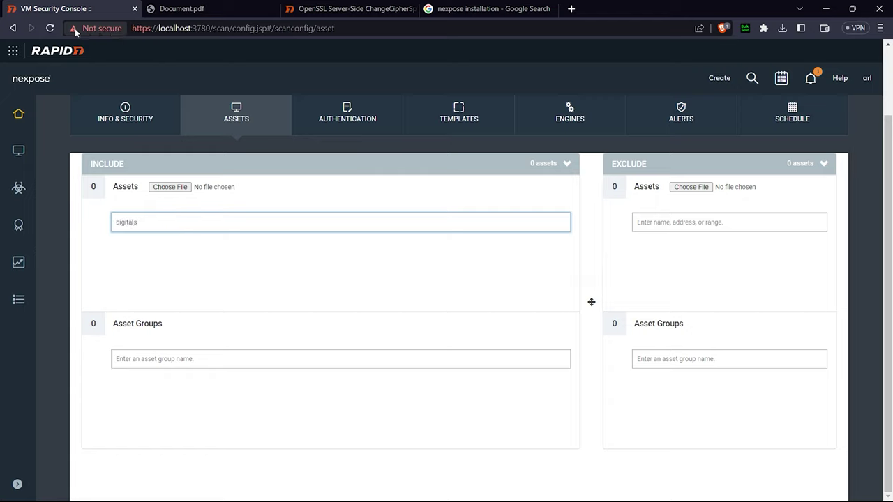
{"action": "type", "text": "ecurity.blog"}
{"action": "key", "text": "Return"}
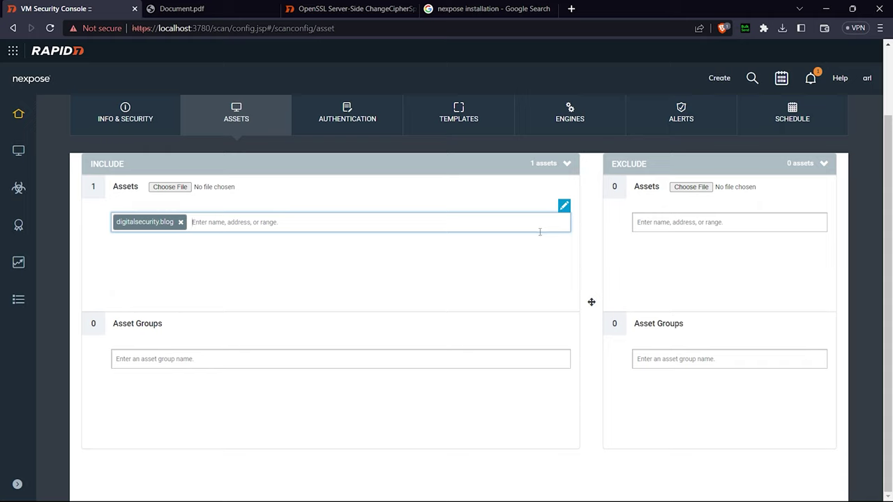
{"action": "left_click", "coordinate": [654, 222]}
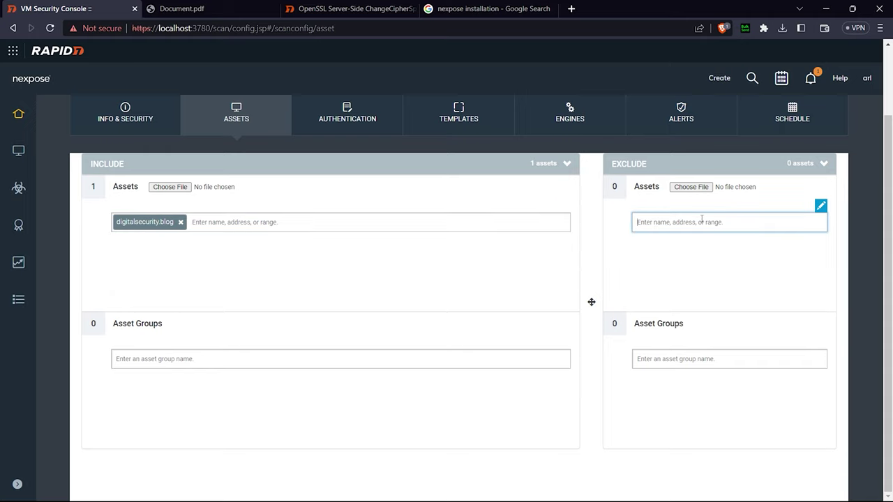
{"action": "left_click", "coordinate": [155, 361]}
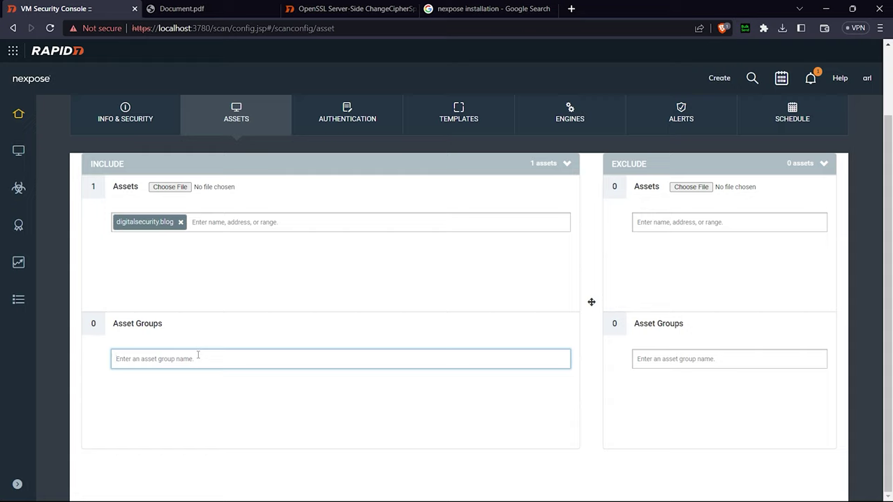
Review the site's scan credential form, including its general, account and restriction settings, trying Secure Shell (SSH) as the account service
{"action": "left_click", "coordinate": [380, 119]}
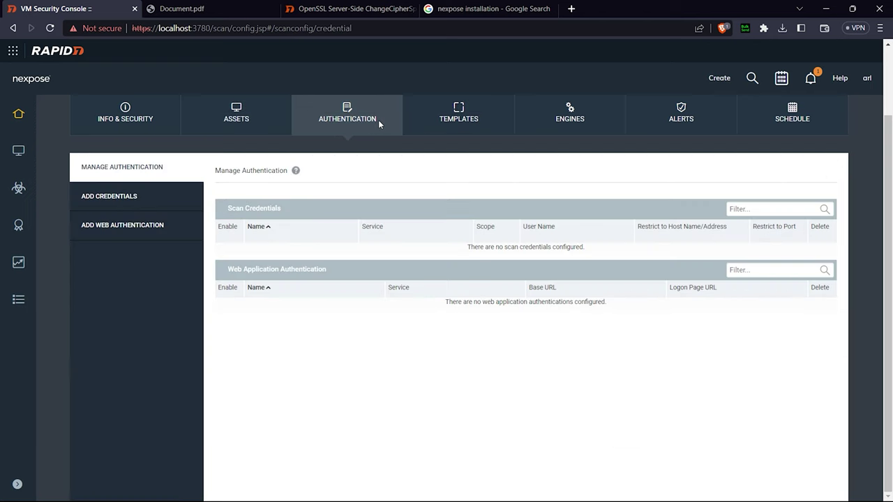
{"action": "left_click", "coordinate": [129, 201]}
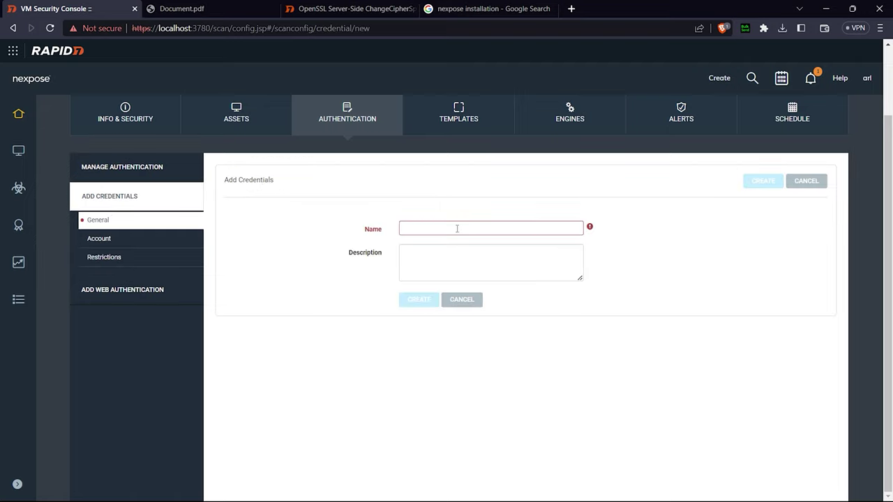
{"action": "left_click", "coordinate": [114, 244]}
{"action": "left_click", "coordinate": [487, 227]}
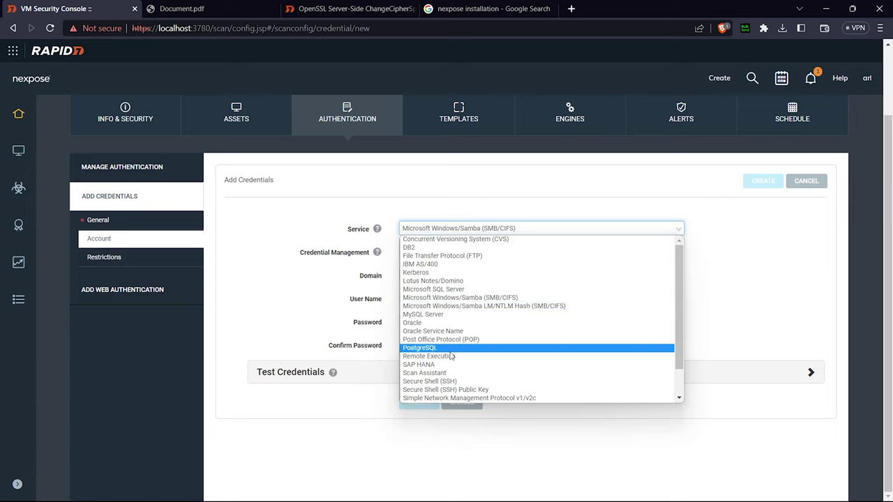
{"action": "left_click", "coordinate": [432, 381]}
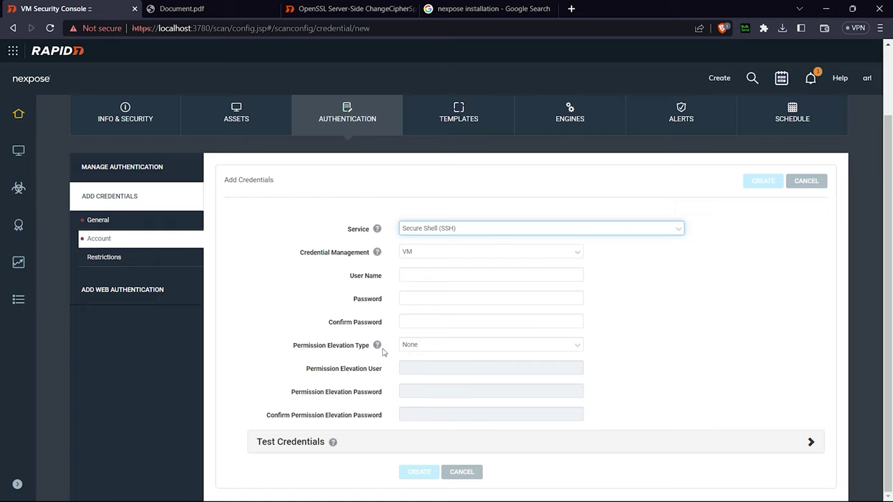
{"action": "left_click", "coordinate": [114, 258]}
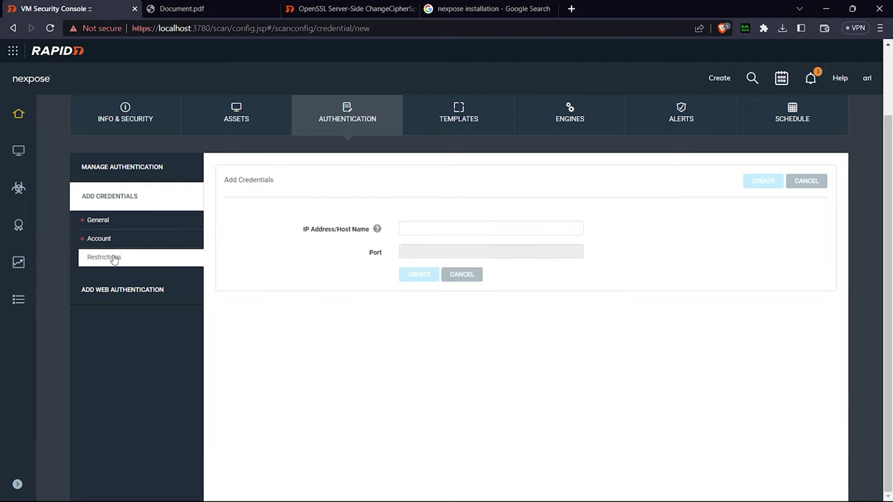
{"action": "left_click", "coordinate": [423, 224]}
{"action": "left_click", "coordinate": [146, 171]}
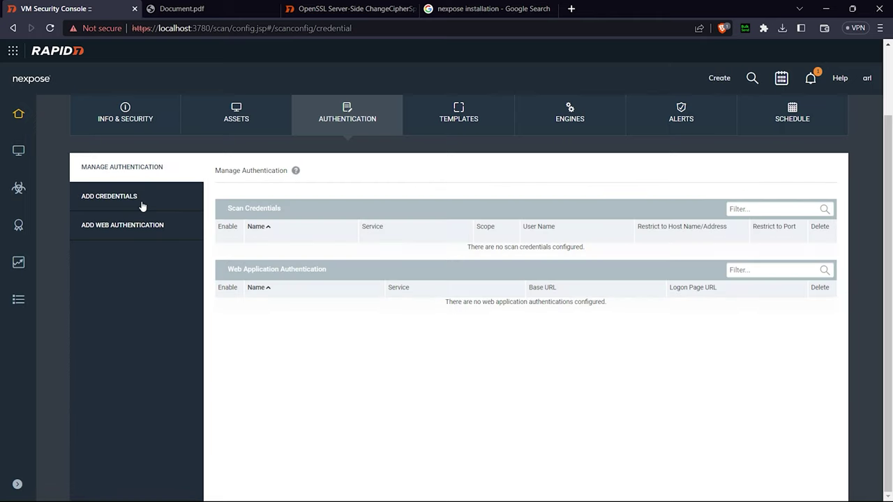
{"action": "left_click", "coordinate": [141, 204]}
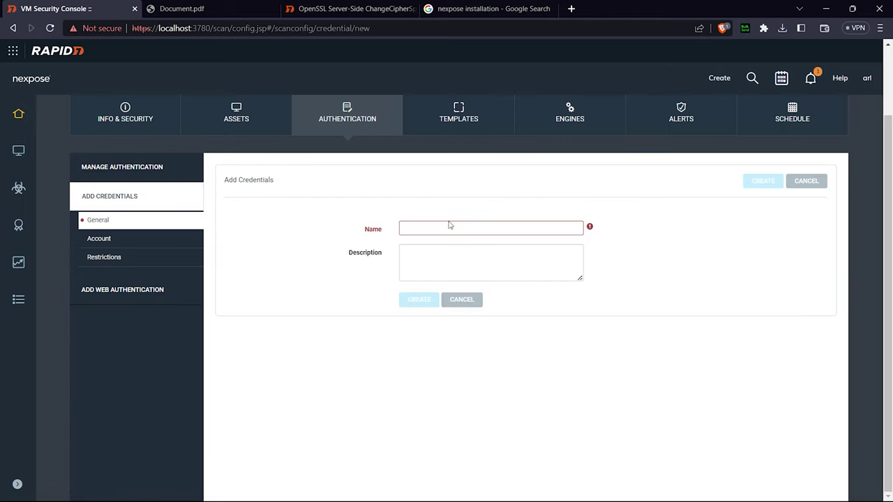
{"action": "left_click", "coordinate": [99, 247]}
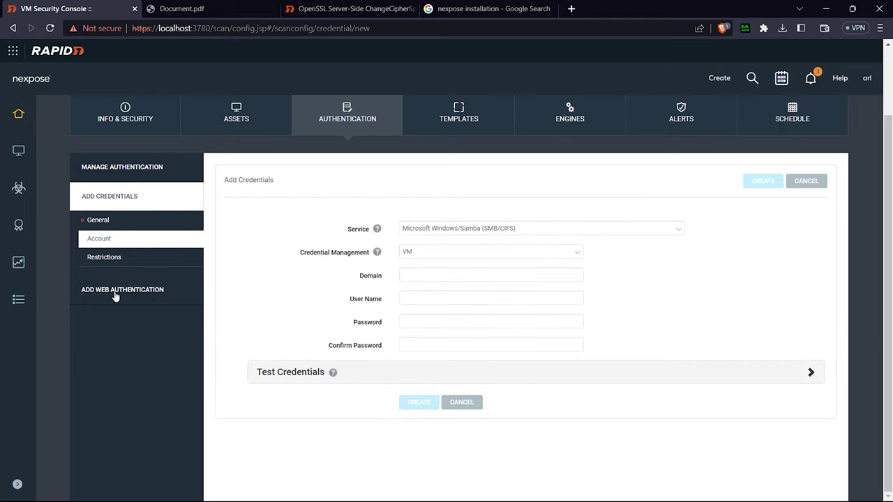
Open the form for adding web application authentication, check the authentication types and keep HTML Form
{"action": "left_click", "coordinate": [116, 292]}
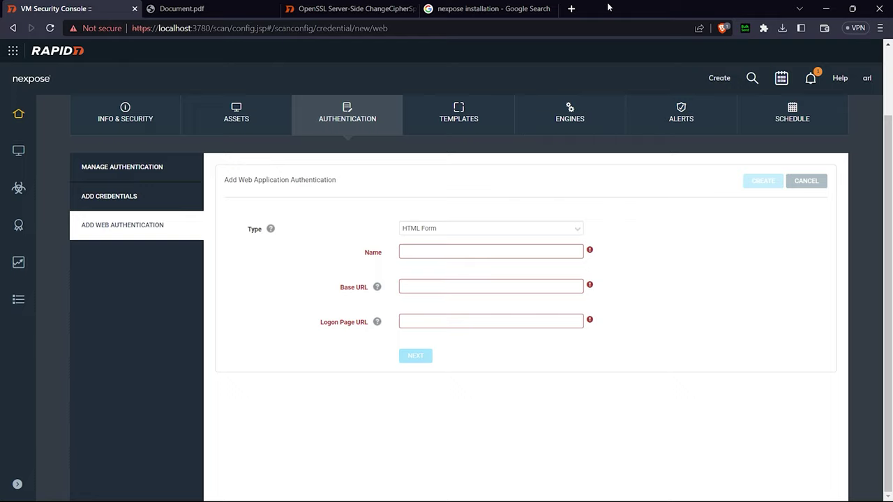
{"action": "left_click", "coordinate": [454, 251]}
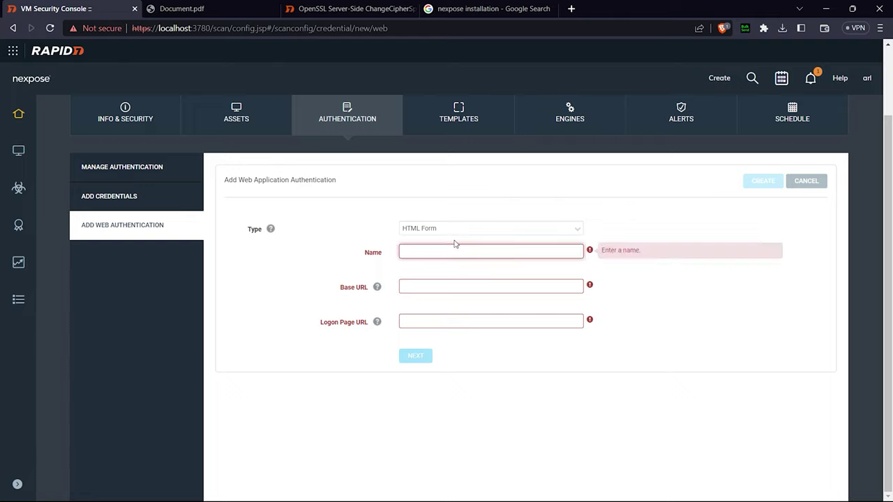
{"action": "left_click", "coordinate": [453, 231]}
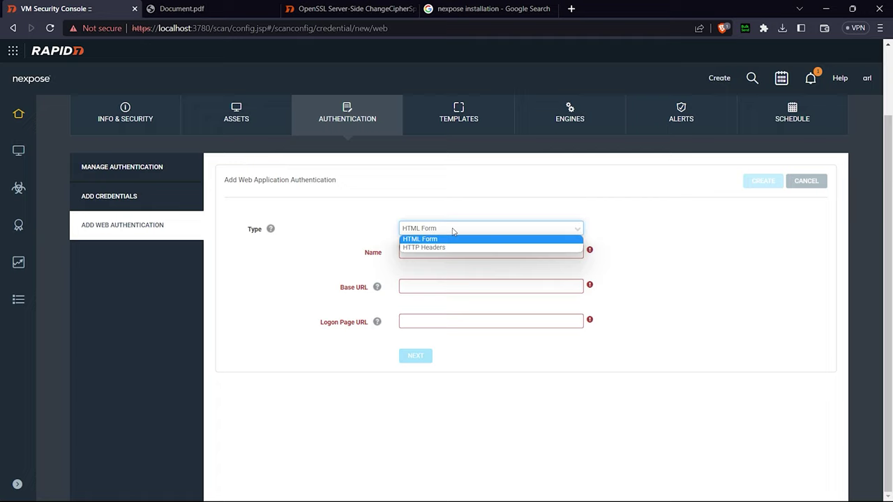
{"action": "left_click", "coordinate": [454, 239]}
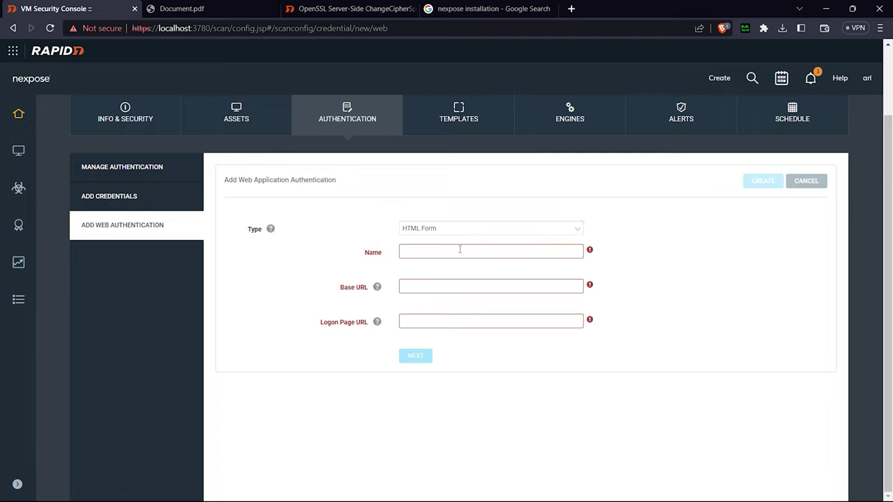
Enter the trial name "gtyhrt" for the web application authentication, check the base URL field, and clear the name again
{"action": "left_click", "coordinate": [460, 250]}
{"action": "type", "text": "gtyhrt"}
{"action": "left_click", "coordinate": [441, 282]}
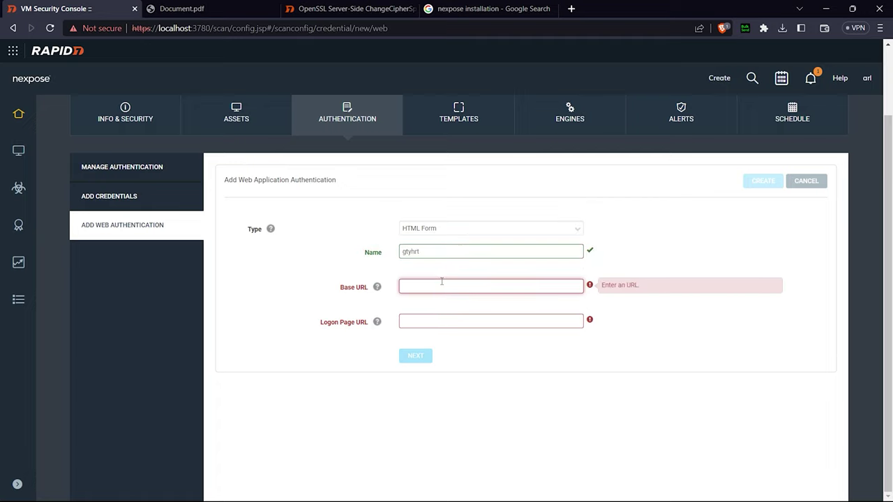
{"action": "left_click", "coordinate": [421, 245]}
{"action": "key", "text": "ctrl+a"}
{"action": "key", "text": "BackSpace"}
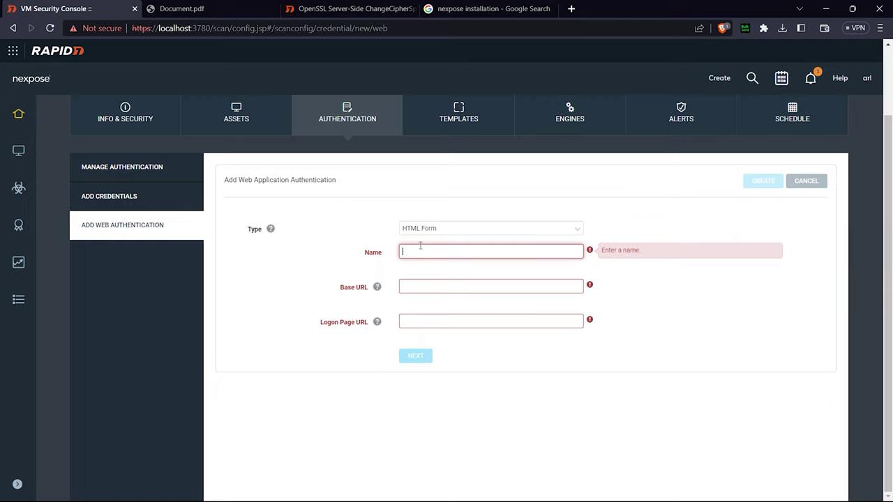
Check the base URL and logon page URL fields, read the type and logon page help, and return to the authentication overview
{"action": "left_click", "coordinate": [426, 283]}
{"action": "left_click", "coordinate": [418, 322]}
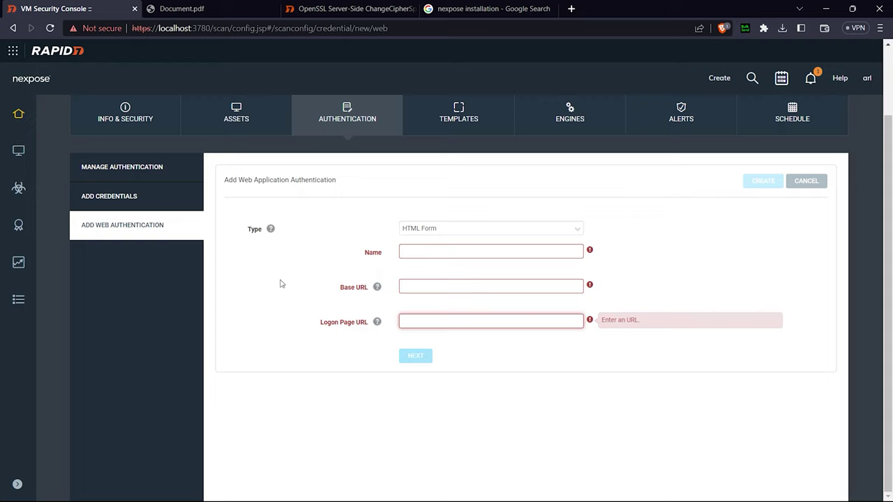
{"action": "left_click", "coordinate": [270, 230]}
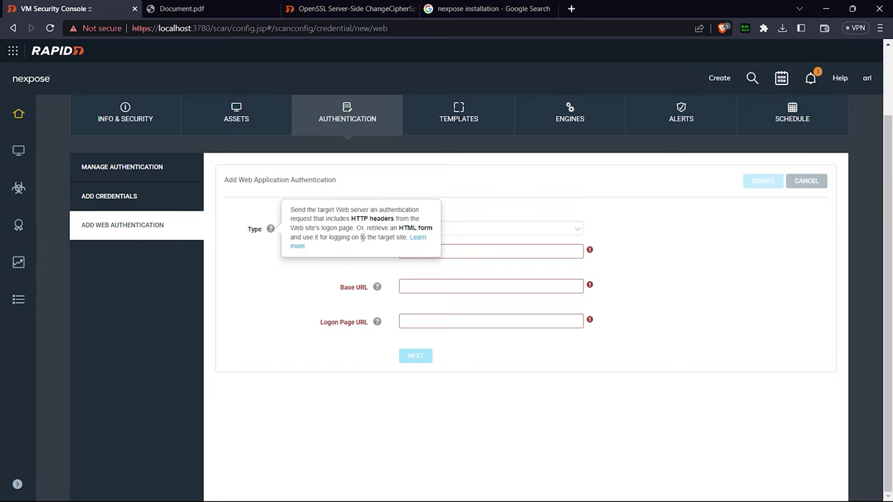
{"action": "left_click", "coordinate": [377, 323]}
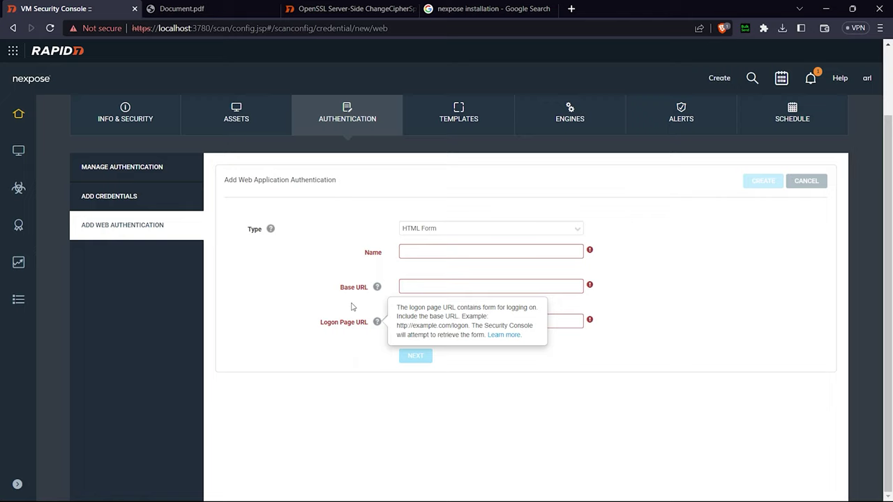
{"action": "left_click", "coordinate": [278, 295]}
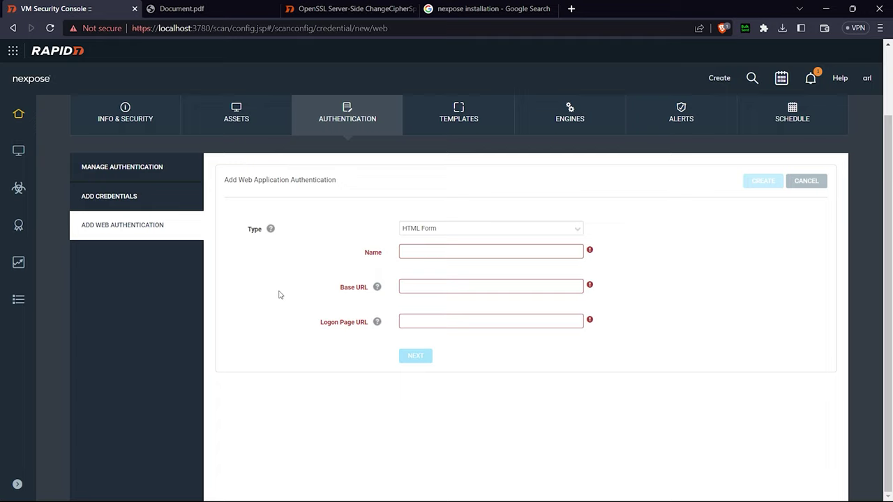
{"action": "left_click", "coordinate": [142, 176]}
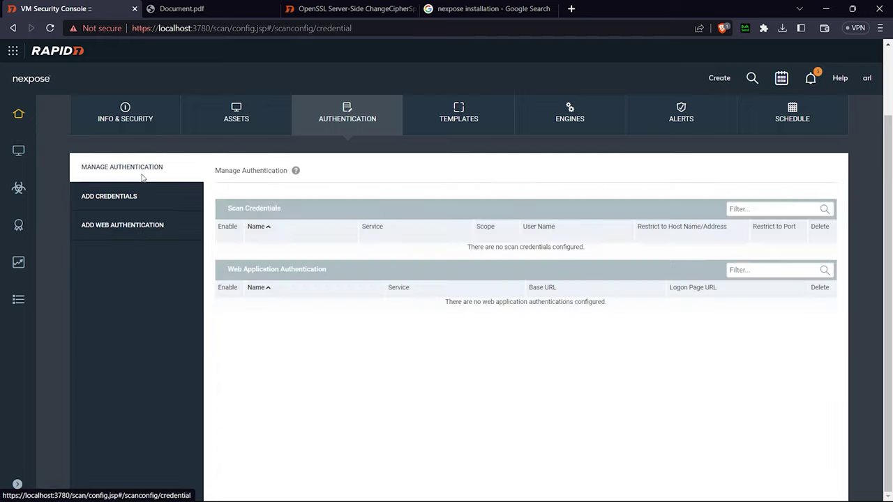
Select the Full audit scan template for the site, and check its scan engine and alert settings
{"action": "left_click", "coordinate": [446, 129]}
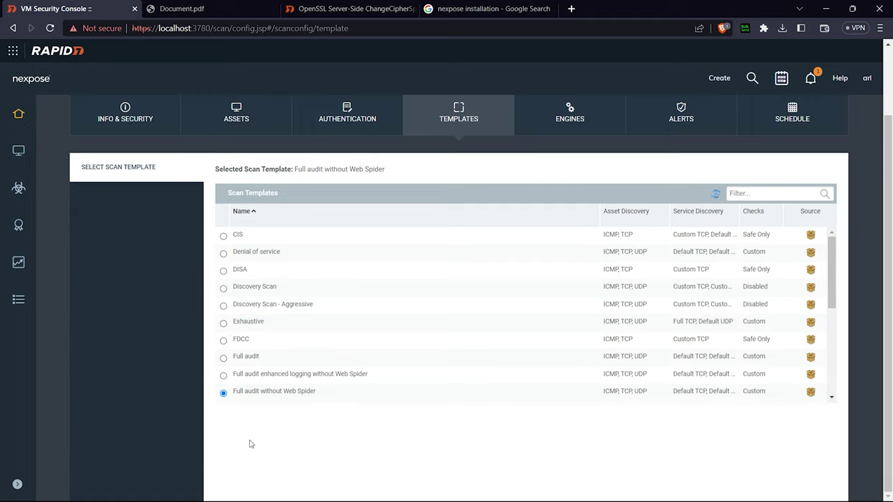
{"action": "left_click", "coordinate": [223, 358]}
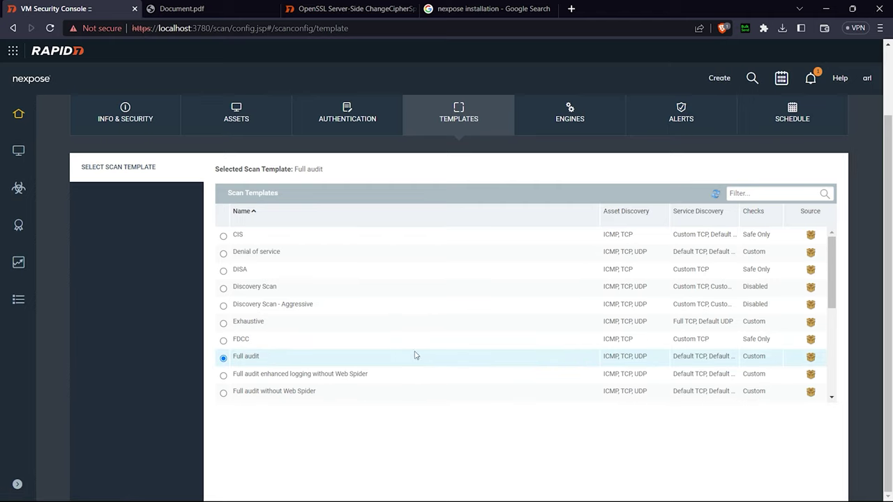
{"action": "left_click", "coordinate": [570, 116]}
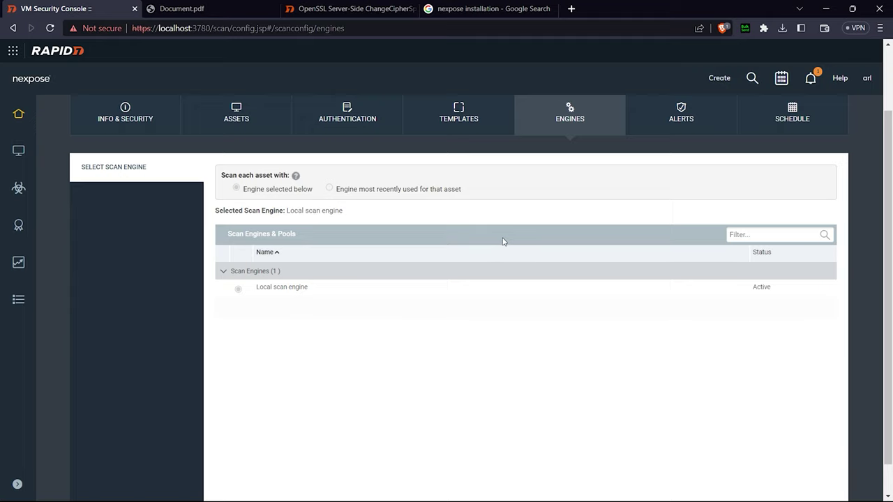
{"action": "left_click", "coordinate": [689, 123]}
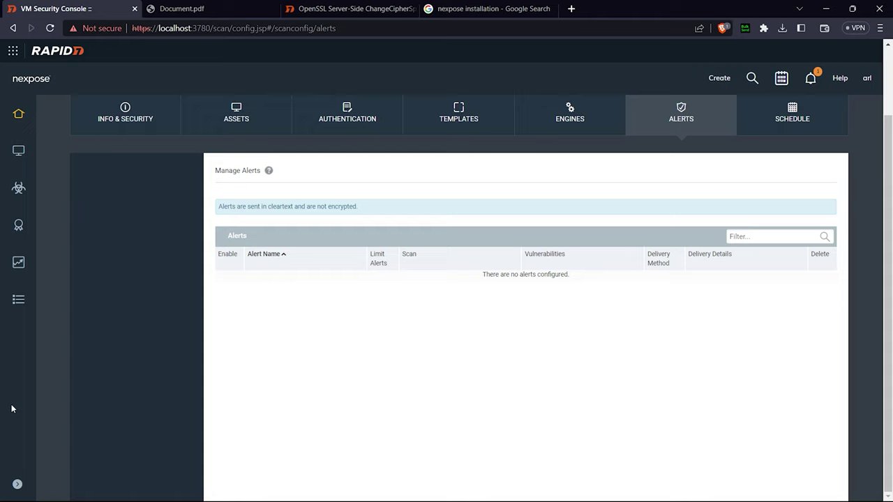
Review the site's scan schedules and blackouts, including the forms for creating each and the scan template options for a schedule
{"action": "left_click", "coordinate": [793, 117]}
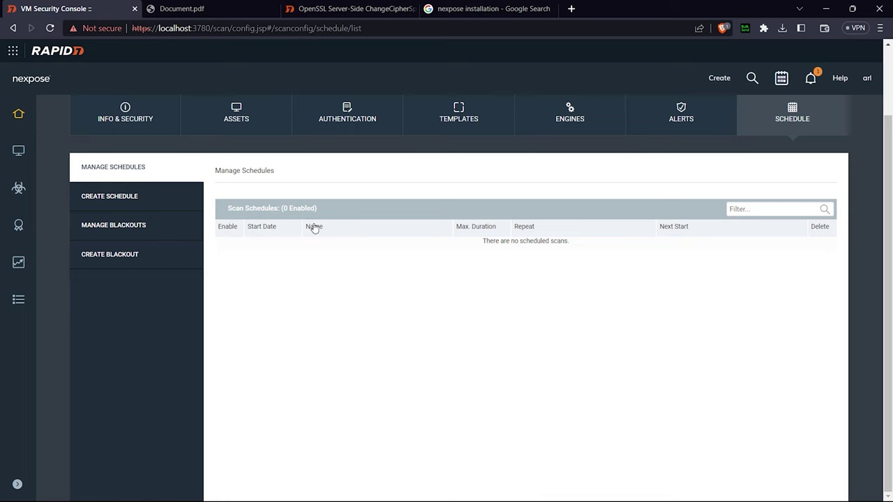
{"action": "left_click", "coordinate": [128, 196]}
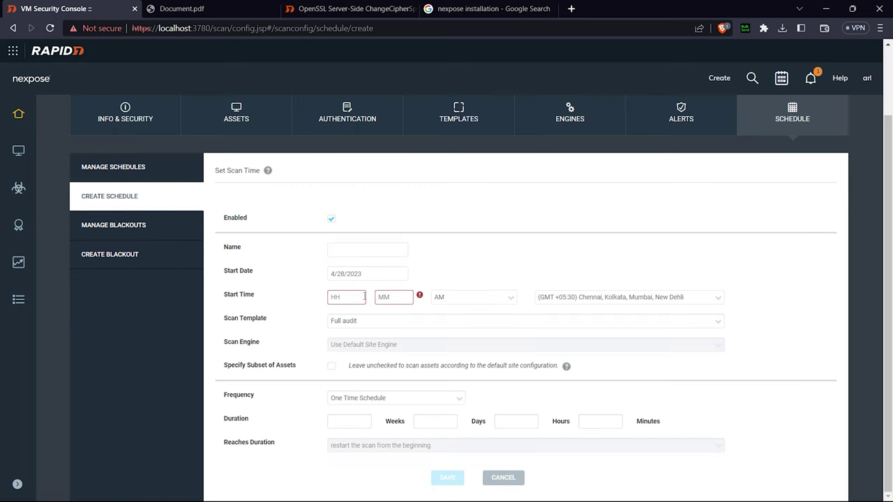
{"action": "left_click", "coordinate": [147, 176]}
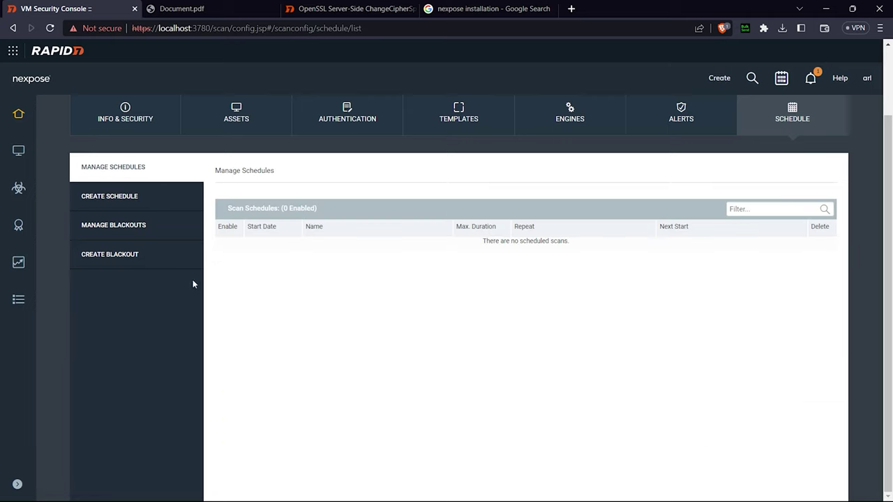
{"action": "left_click", "coordinate": [118, 203]}
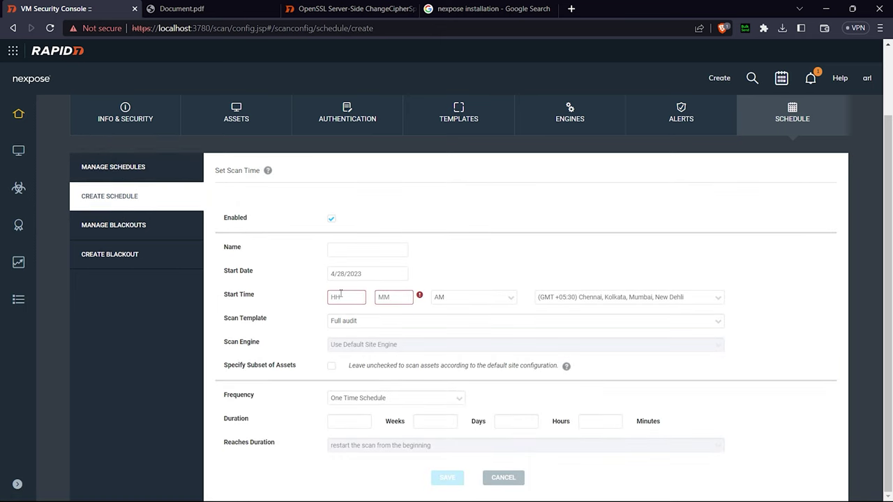
{"action": "left_click", "coordinate": [368, 318]}
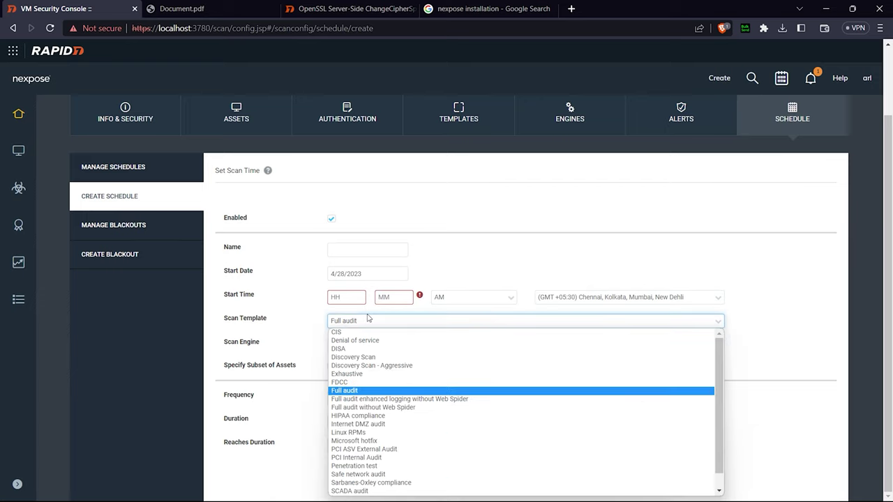
{"action": "left_click", "coordinate": [366, 322]}
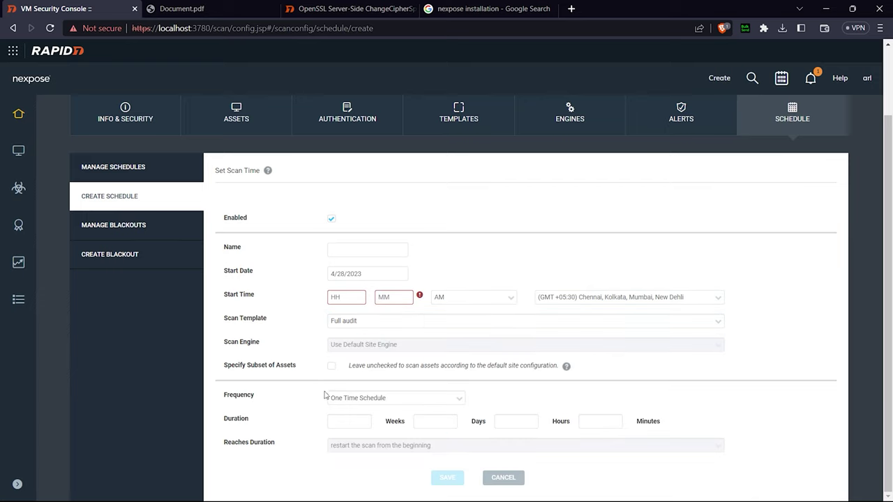
{"action": "left_click", "coordinate": [90, 234]}
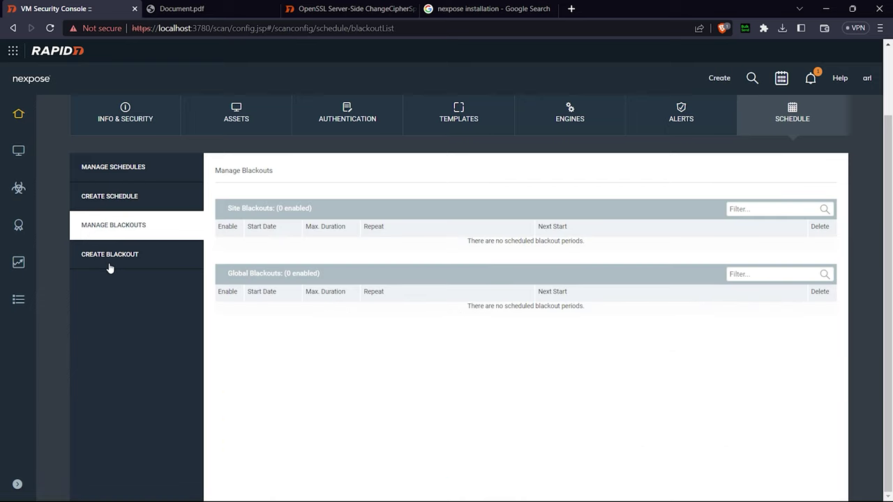
{"action": "left_click", "coordinate": [109, 264]}
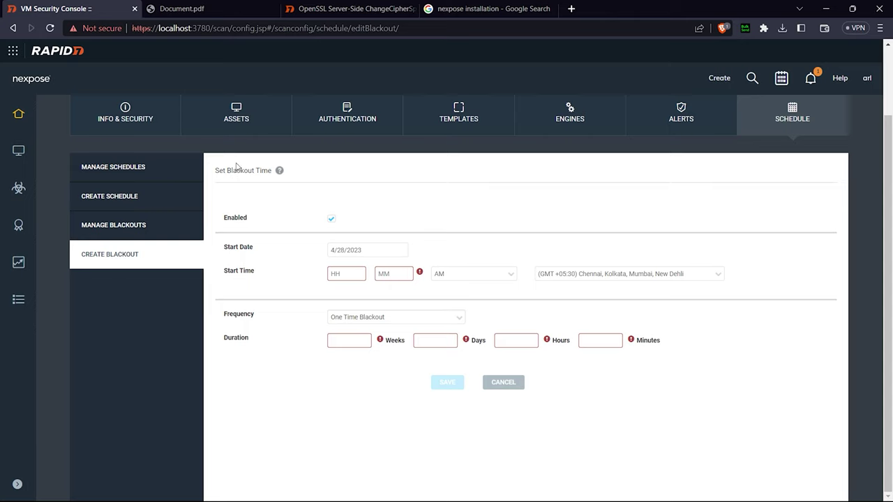
Try to save and scan the site from its general information, and return to the home dashboard
{"action": "left_click", "coordinate": [95, 130]}
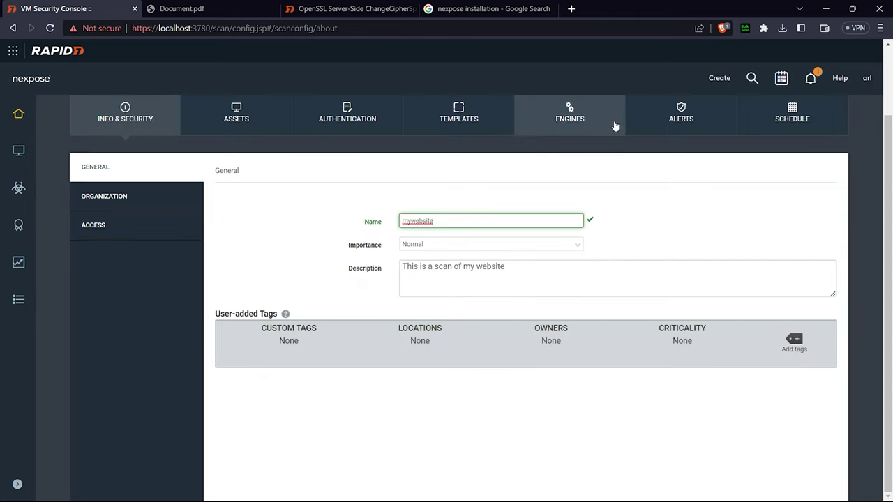
{"action": "scroll", "coordinate": [488, 209], "scroll_direction": "up", "scroll_amount": 2}
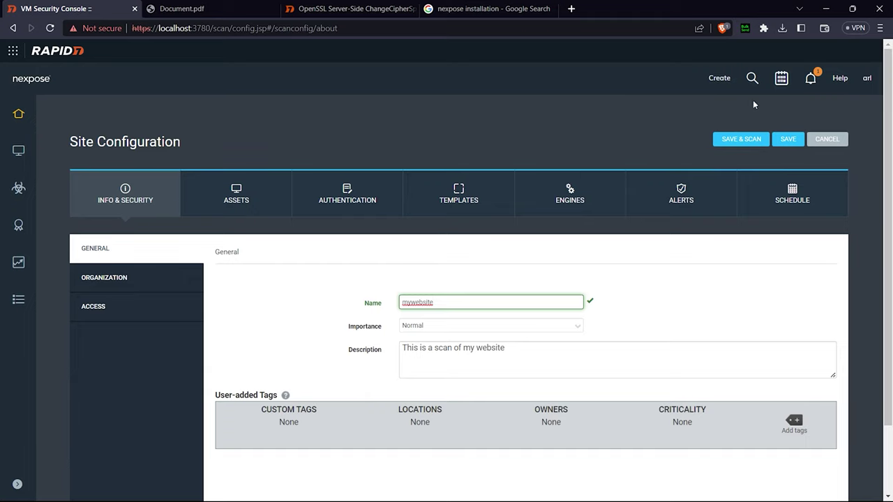
{"action": "left_click", "coordinate": [741, 140]}
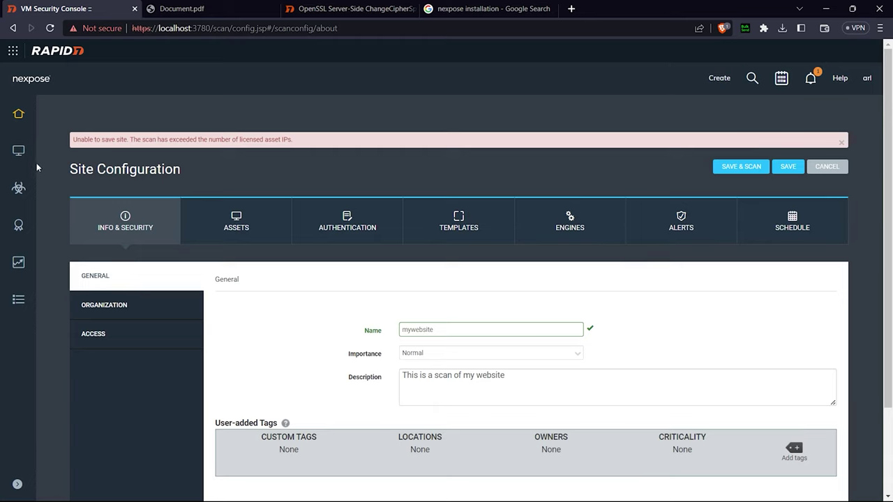
{"action": "left_click", "coordinate": [16, 118]}
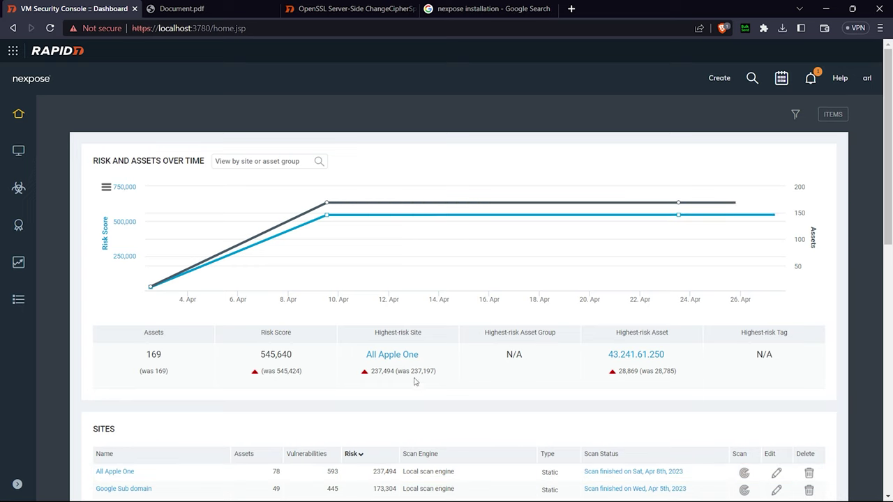
Open the Modern site from the sites list, review its scan summary, trends, current scans and assets, and return to the home dashboard
{"action": "scroll", "coordinate": [398, 365], "scroll_direction": "down", "scroll_amount": 3}
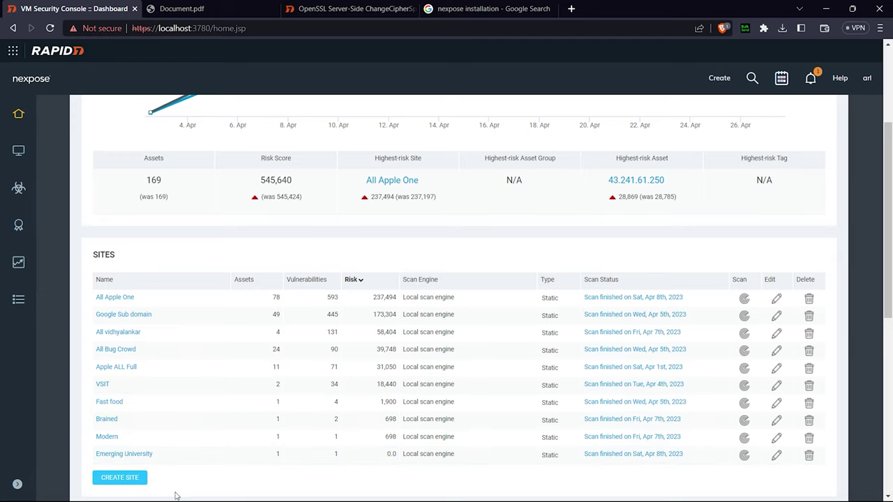
{"action": "left_click", "coordinate": [110, 437]}
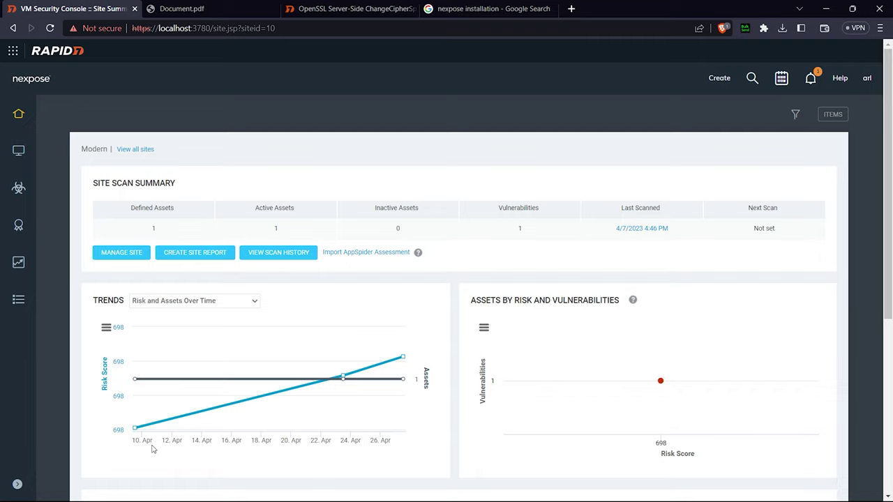
{"action": "scroll", "coordinate": [315, 283], "scroll_direction": "down", "scroll_amount": 3}
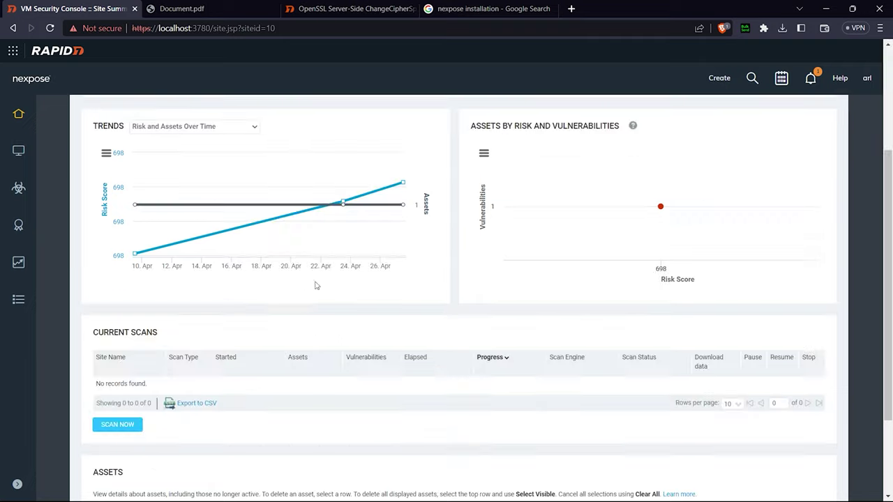
{"action": "scroll", "coordinate": [299, 367], "scroll_direction": "down", "scroll_amount": 2}
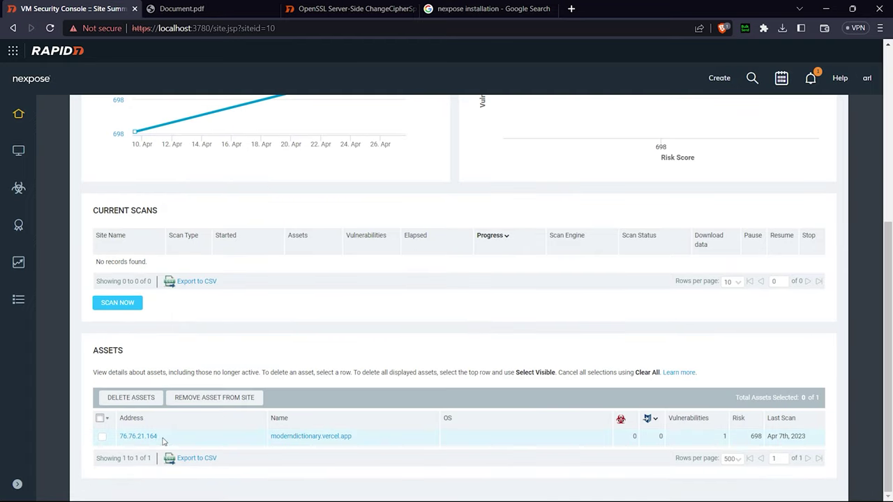
{"action": "scroll", "coordinate": [209, 447], "scroll_direction": "up", "scroll_amount": 5}
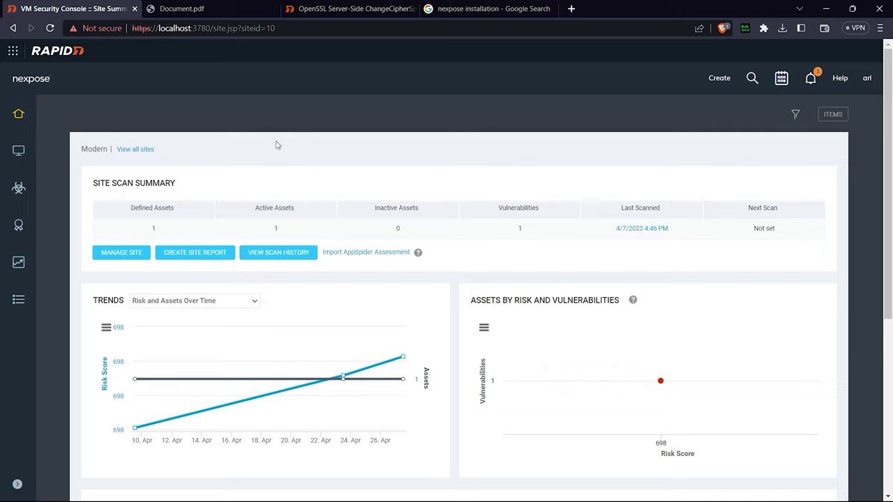
{"action": "left_click", "coordinate": [24, 116]}
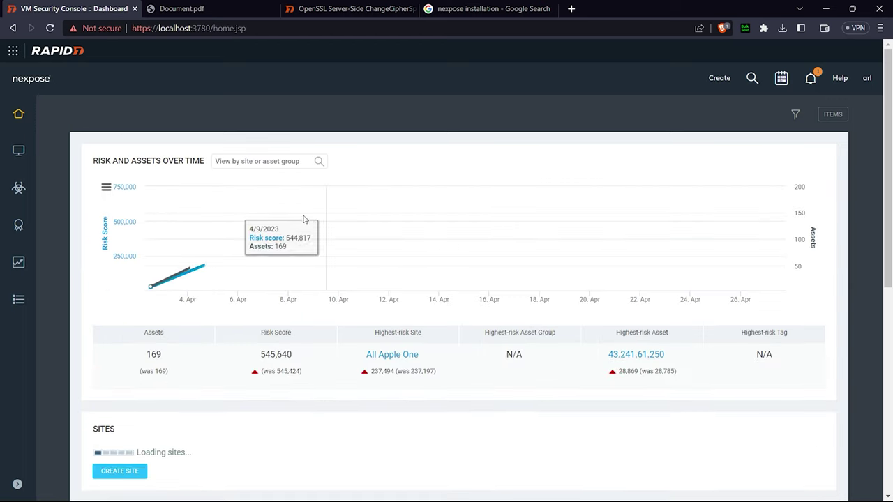
Reopen the Modern site from the dashboard and open its asset at address 76.76.21.164
{"action": "scroll", "coordinate": [275, 319], "scroll_direction": "down", "scroll_amount": 5}
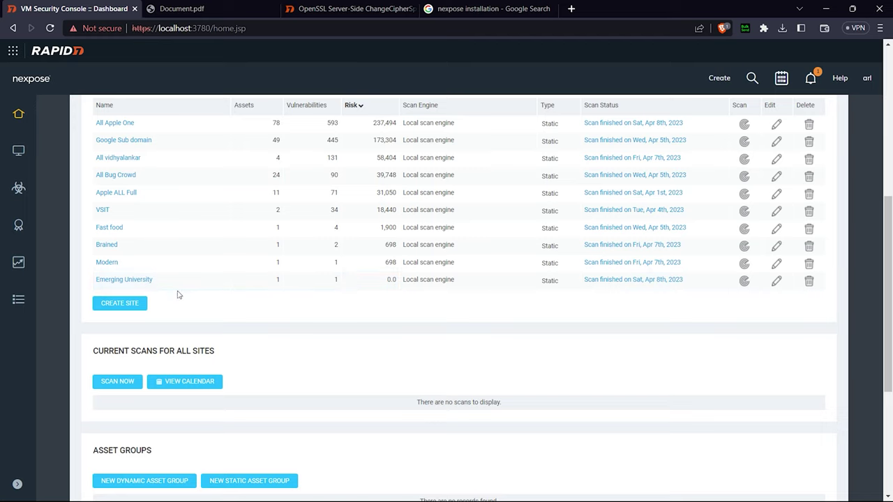
{"action": "left_click", "coordinate": [111, 261]}
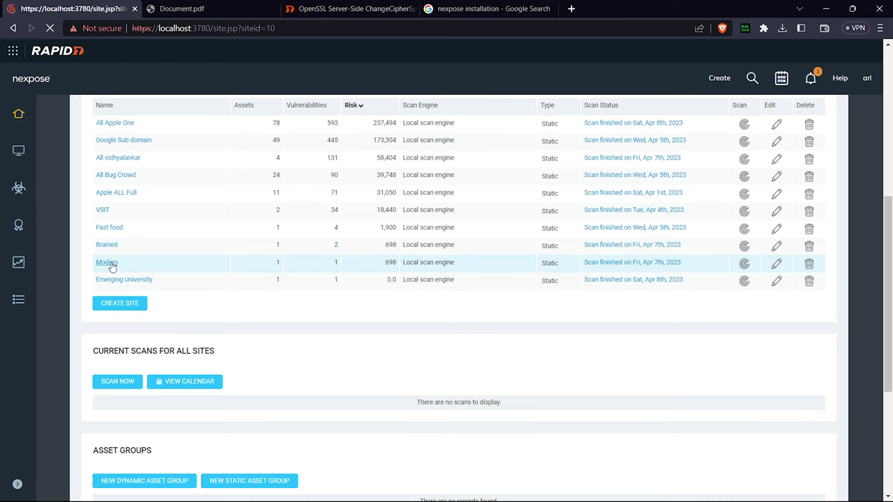
{"action": "scroll", "coordinate": [209, 325], "scroll_direction": "down", "scroll_amount": 2}
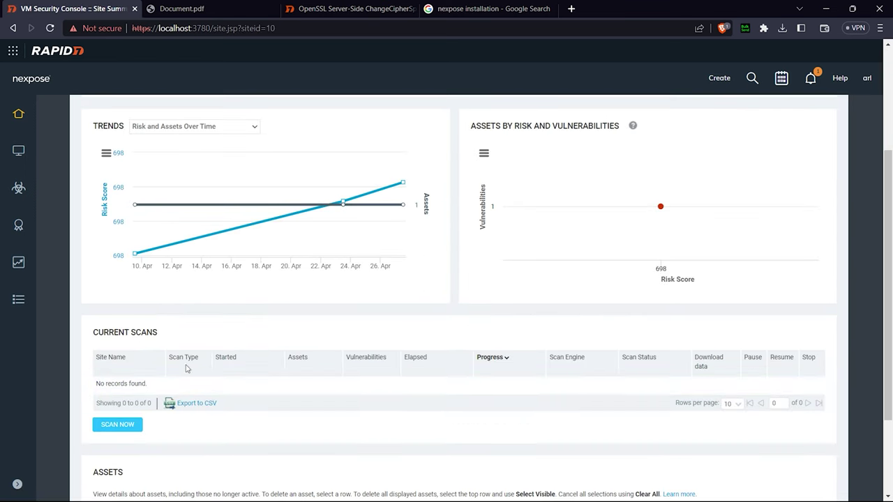
{"action": "scroll", "coordinate": [126, 363], "scroll_direction": "down", "scroll_amount": 2}
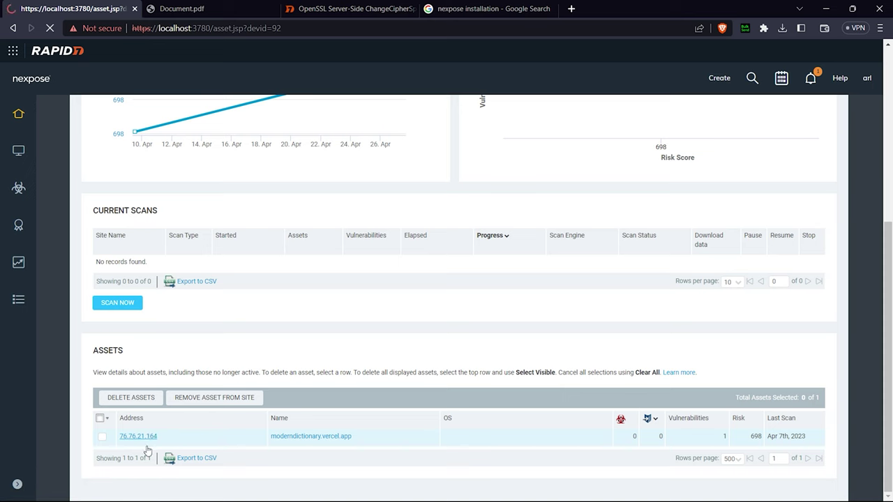
Examine the asset's vulnerabilities, exploits, policies, scan history, services, ports, databases and remediations, and return to its summary
{"action": "scroll", "coordinate": [412, 291], "scroll_direction": "down", "scroll_amount": 5}
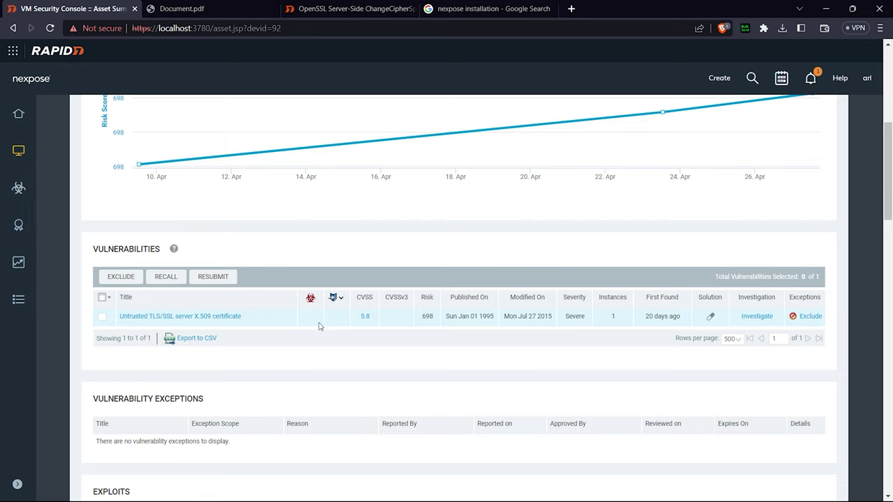
{"action": "scroll", "coordinate": [351, 354], "scroll_direction": "down", "scroll_amount": 5}
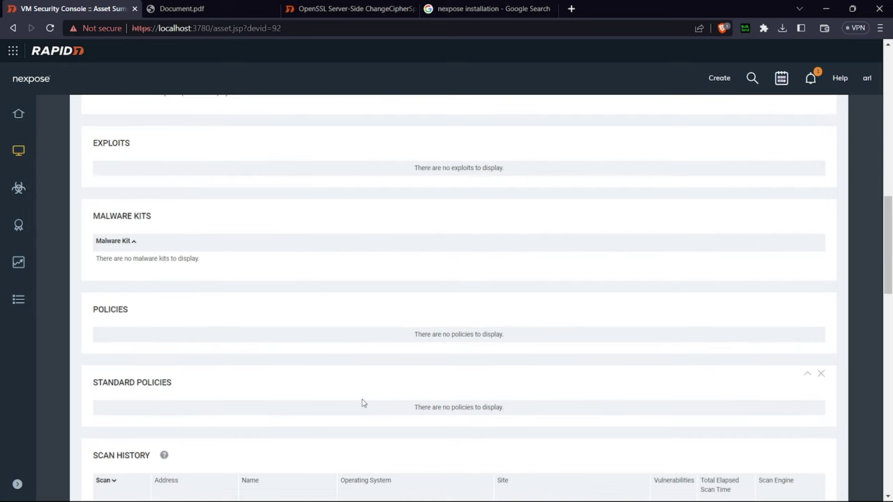
{"action": "scroll", "coordinate": [362, 403], "scroll_direction": "down", "scroll_amount": 3}
{"action": "scroll", "coordinate": [382, 402], "scroll_direction": "down", "scroll_amount": 3}
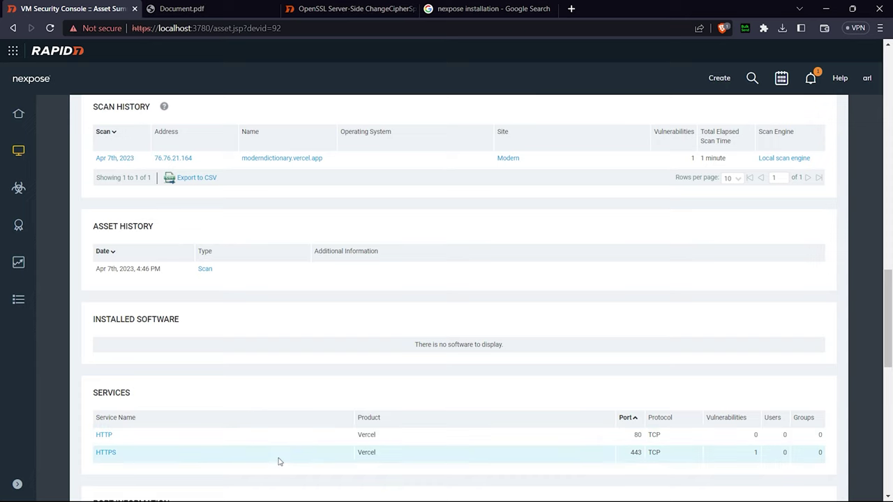
{"action": "scroll", "coordinate": [215, 326], "scroll_direction": "down", "scroll_amount": 3}
{"action": "scroll", "coordinate": [202, 364], "scroll_direction": "down", "scroll_amount": 3}
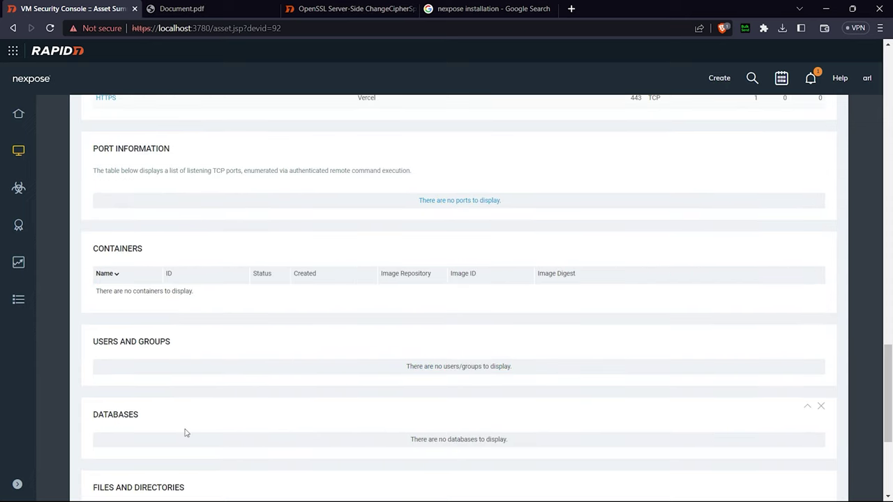
{"action": "scroll", "coordinate": [186, 433], "scroll_direction": "down", "scroll_amount": 3}
{"action": "scroll", "coordinate": [376, 355], "scroll_direction": "up", "scroll_amount": 15}
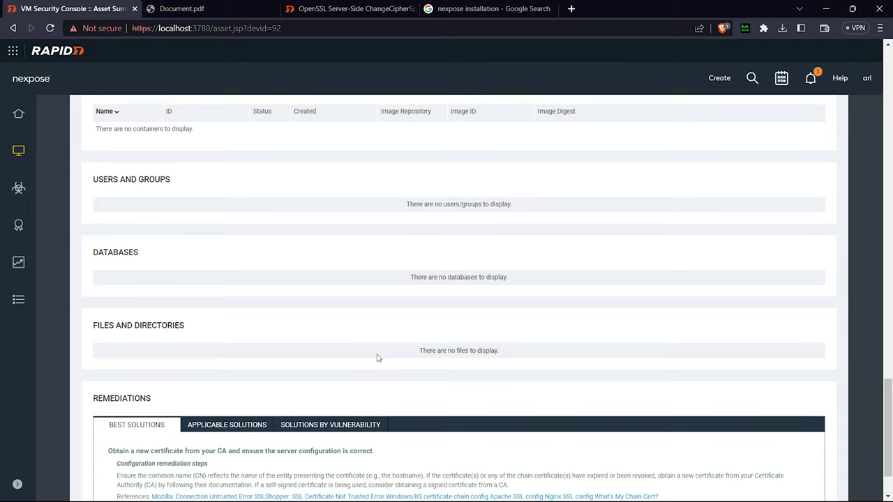
{"action": "scroll", "coordinate": [377, 358], "scroll_direction": "up", "scroll_amount": 5}
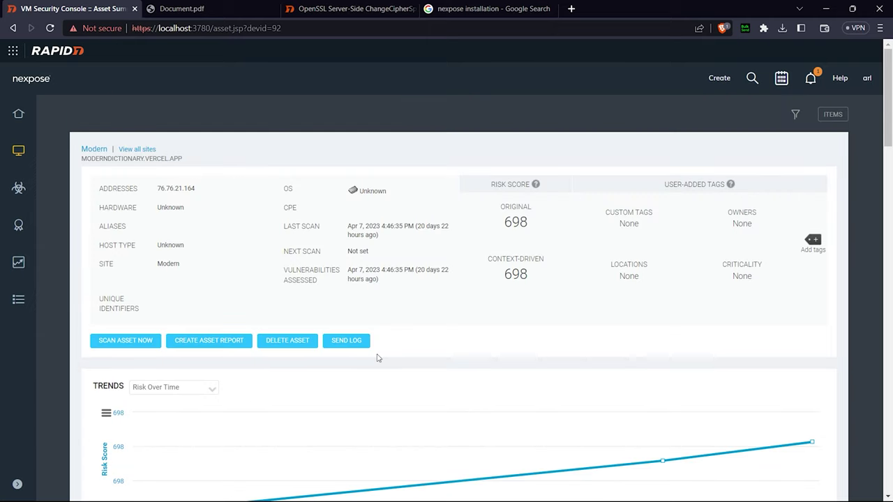